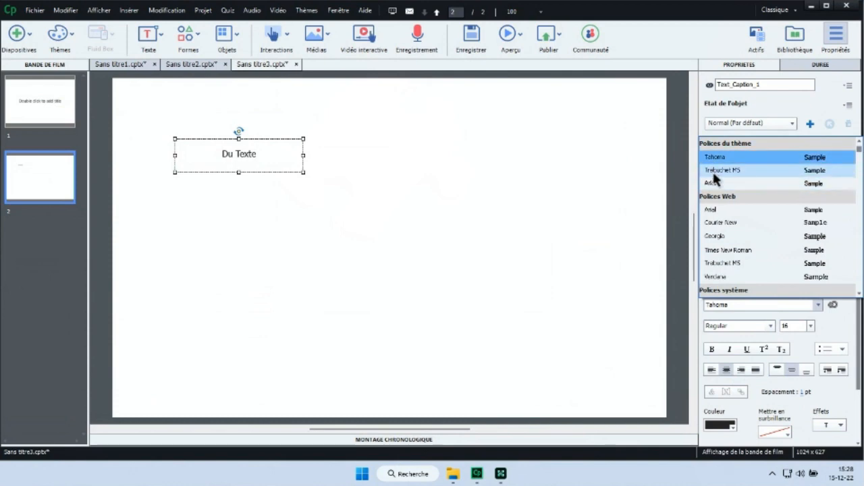
Set the "Du Texte" caption's font to Arial and its text colour to dark violet.
left_click(712, 184)
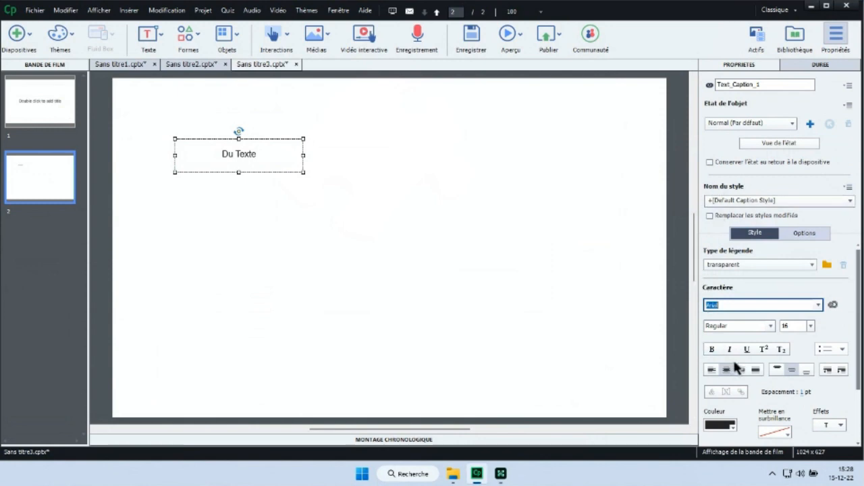
left_click(719, 426)
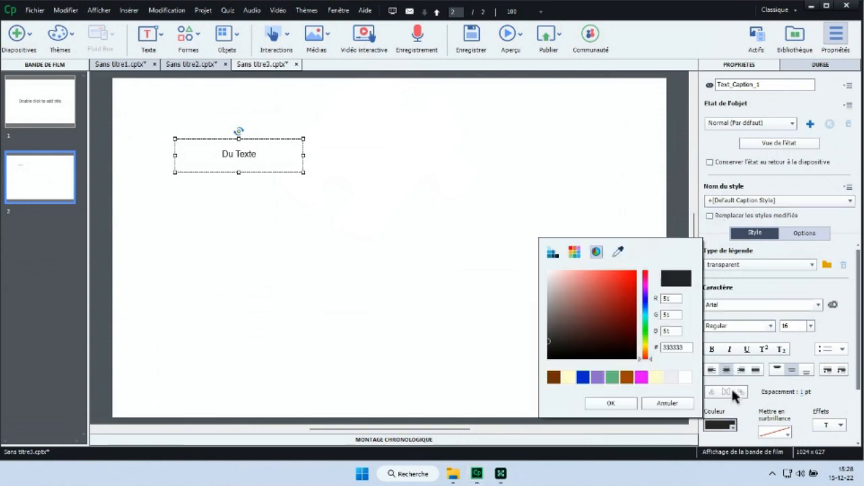
left_click(553, 251)
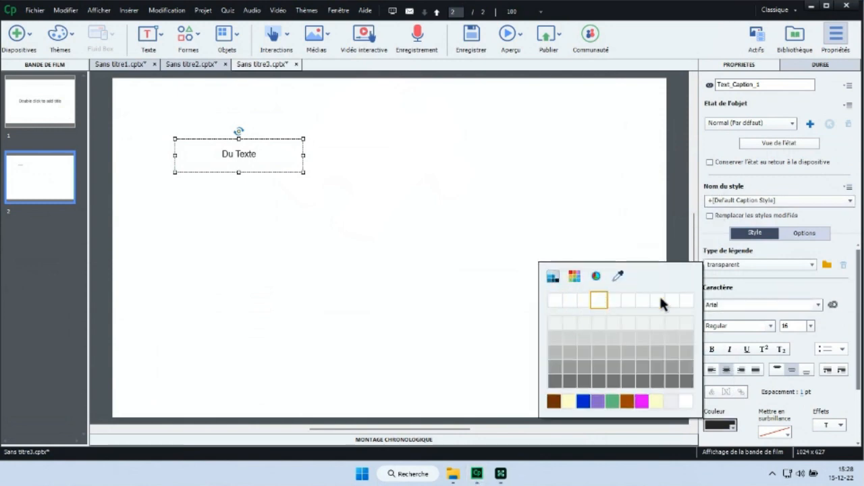
left_click(574, 276)
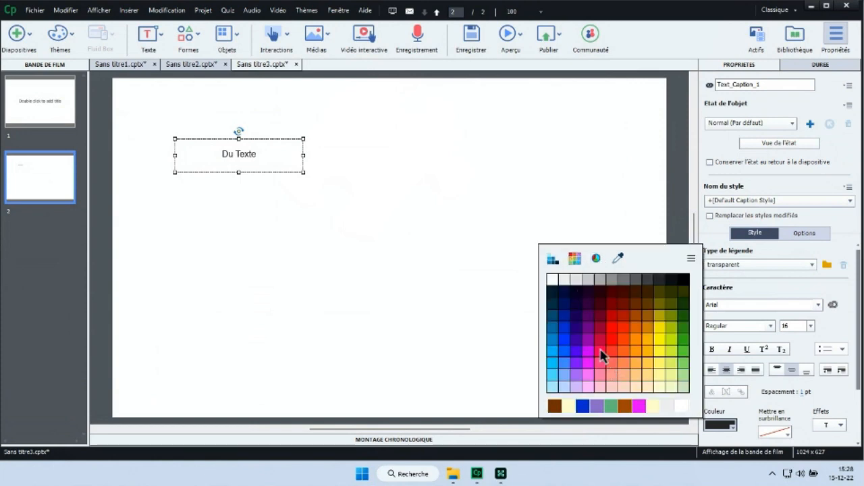
left_click(580, 345)
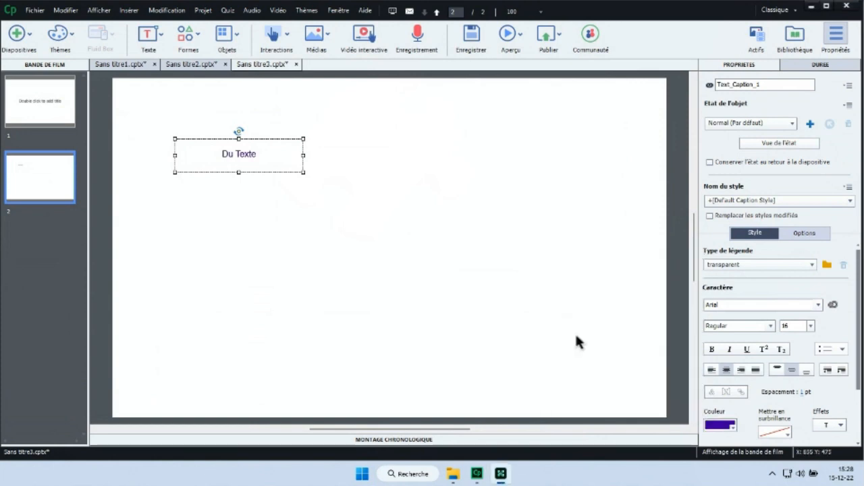
Increase the "Du Texte" caption's font size to 24 and widen its box slightly.
left_click(810, 326)
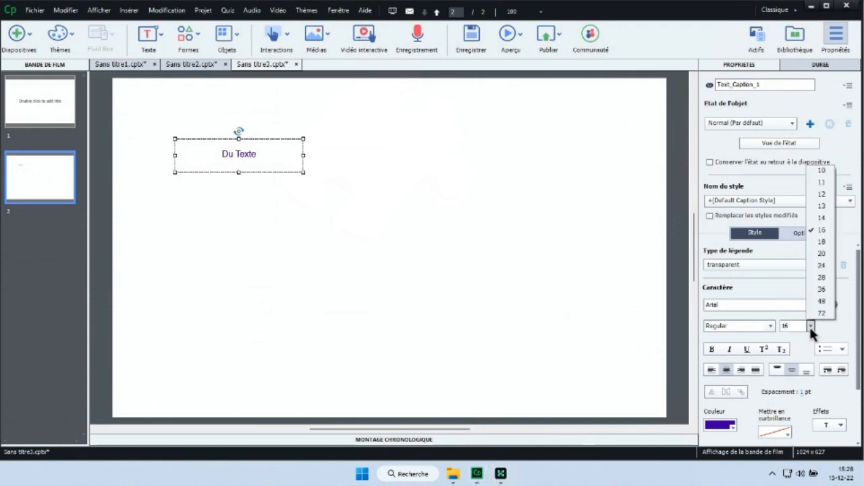
left_click(821, 271)
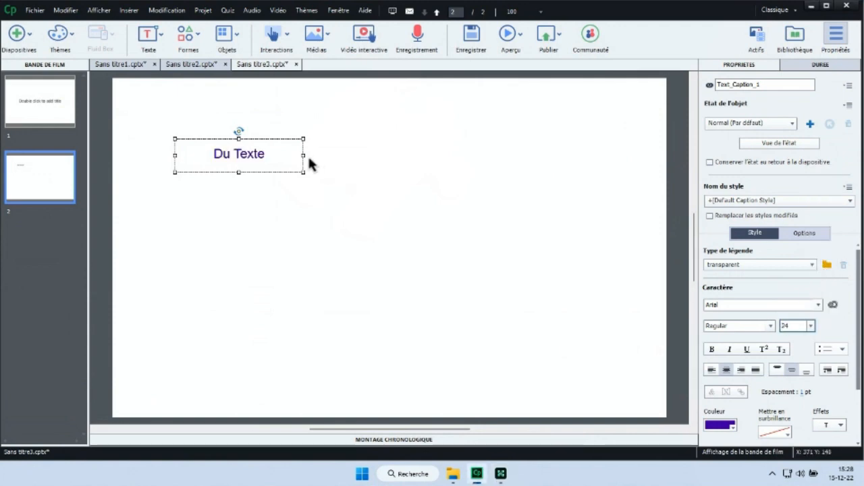
left_click_drag(303, 162, 330, 170)
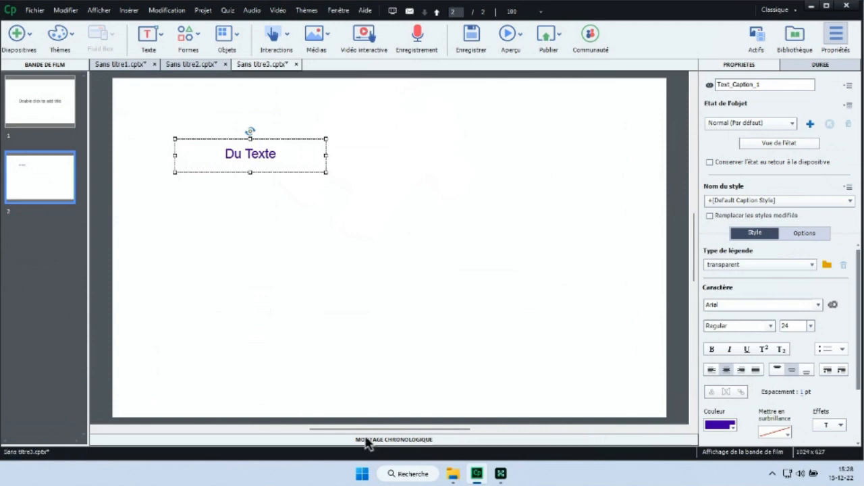
Add a second text caption with the default text and place it below and to the right of "Du Texte".
left_click(174, 119)
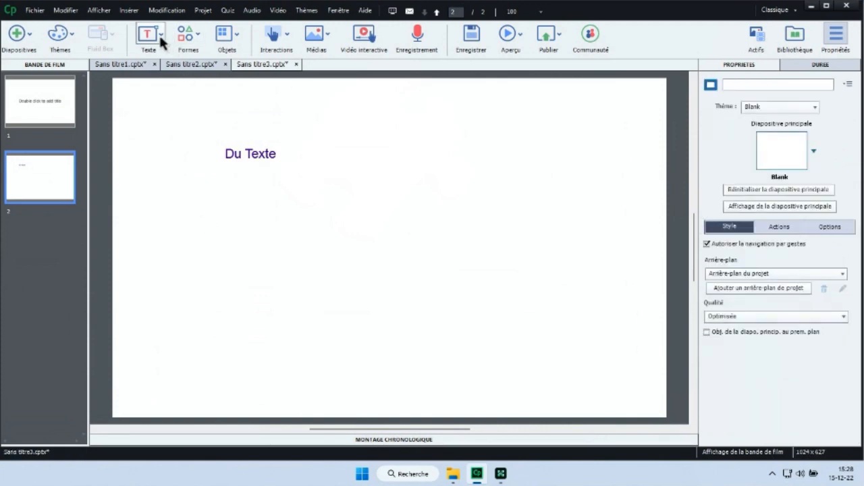
left_click(159, 33)
left_click(197, 66)
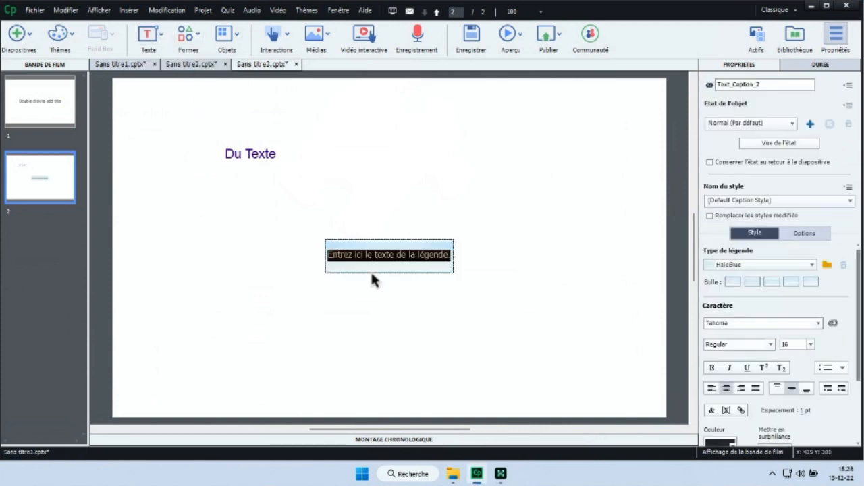
left_click(374, 277)
left_click_drag(372, 254, 451, 241)
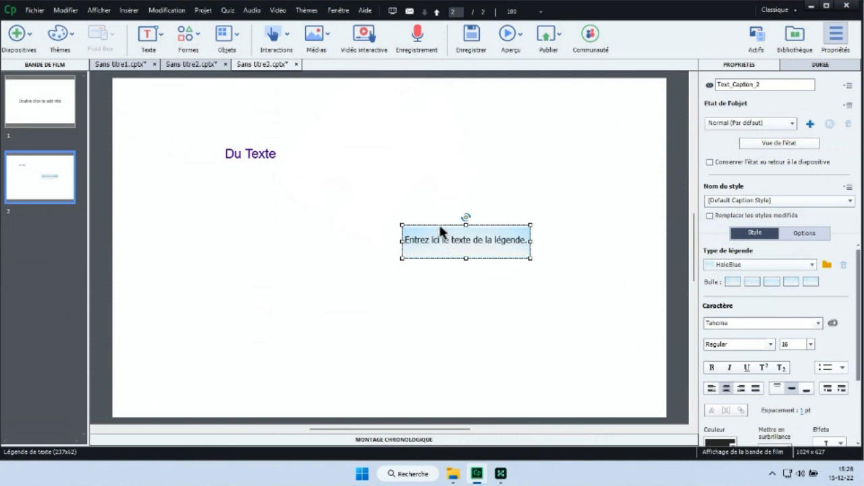
Try resetting the "Du Texte" caption to its unmodified style and undo the reset.
left_click(265, 160)
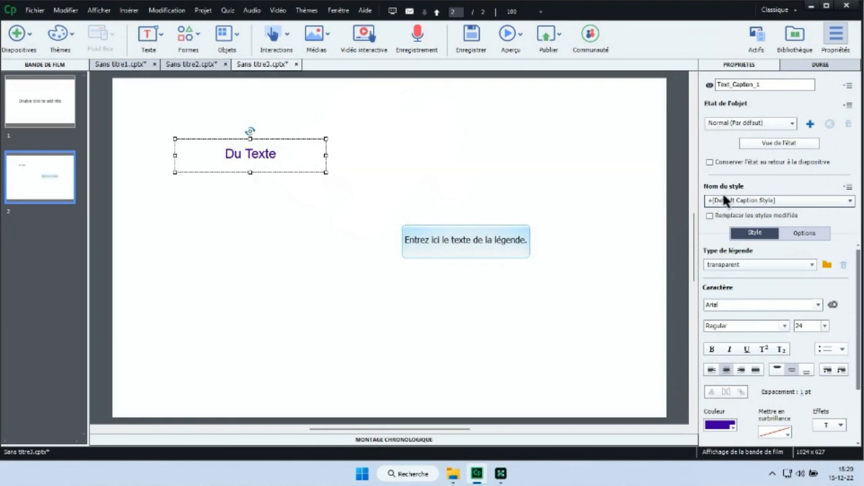
left_click(470, 247)
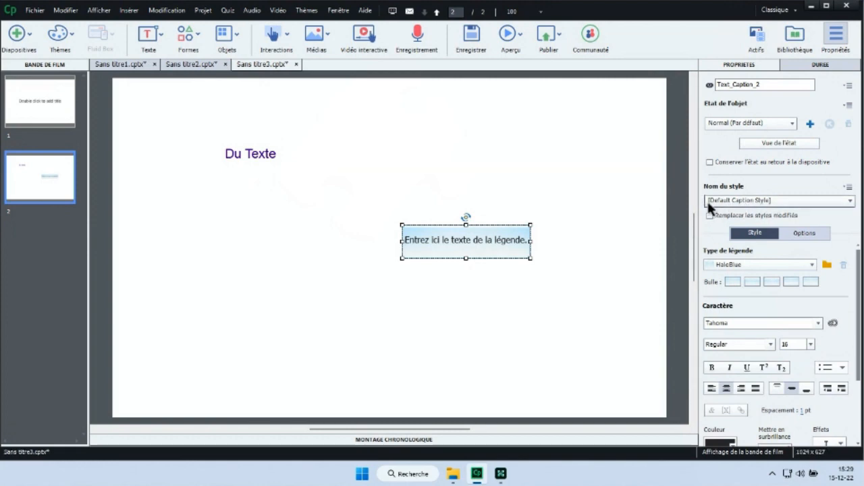
left_click(253, 154)
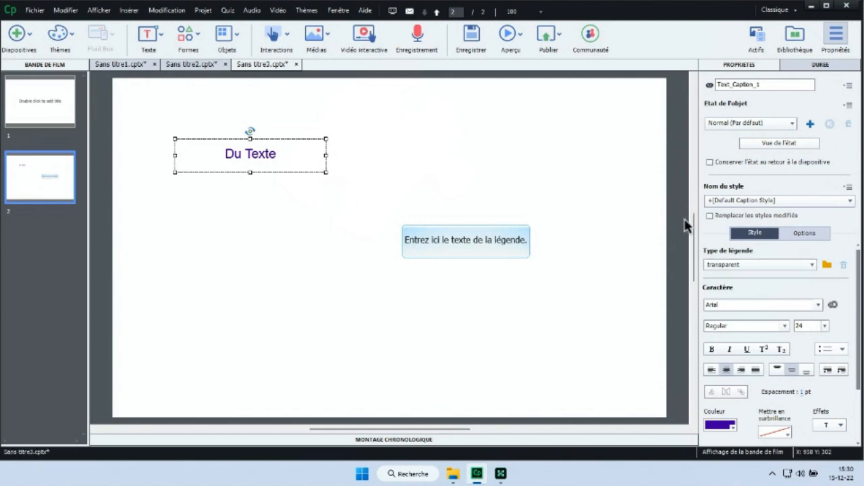
left_click(848, 189)
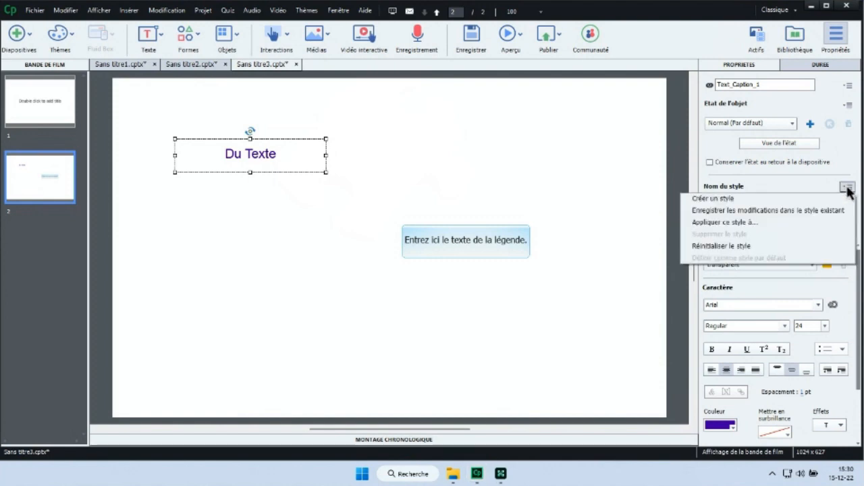
left_click(716, 247)
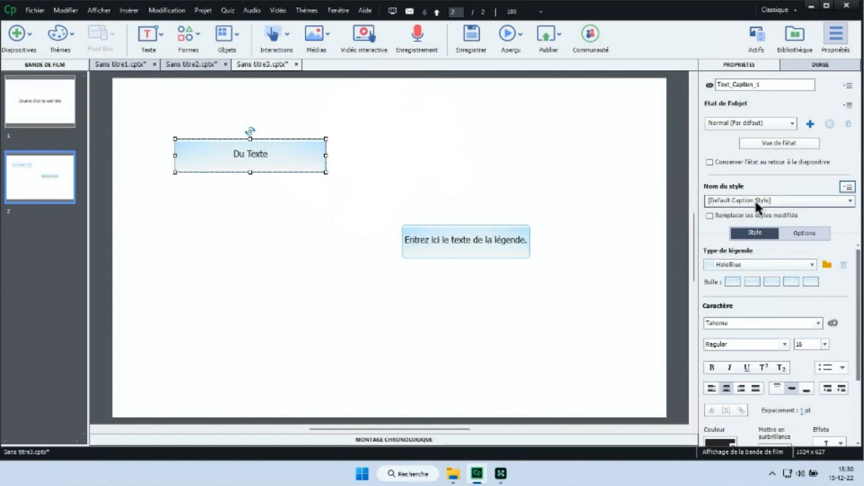
left_click(72, 12)
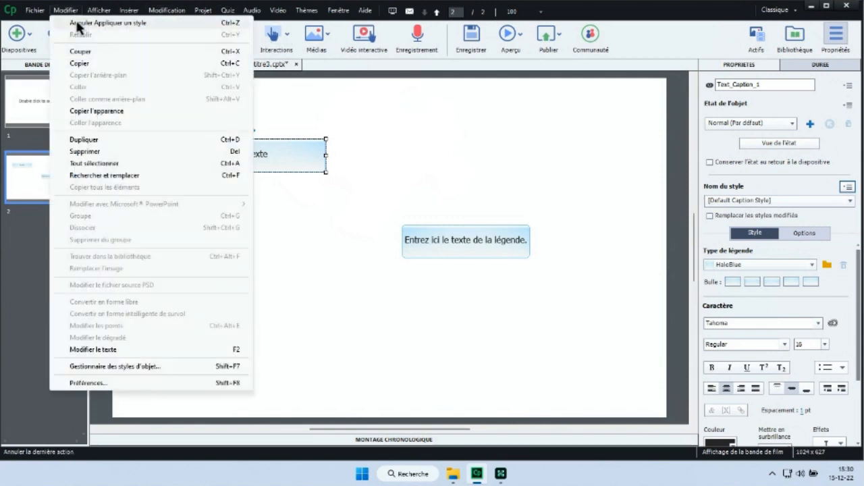
left_click(75, 22)
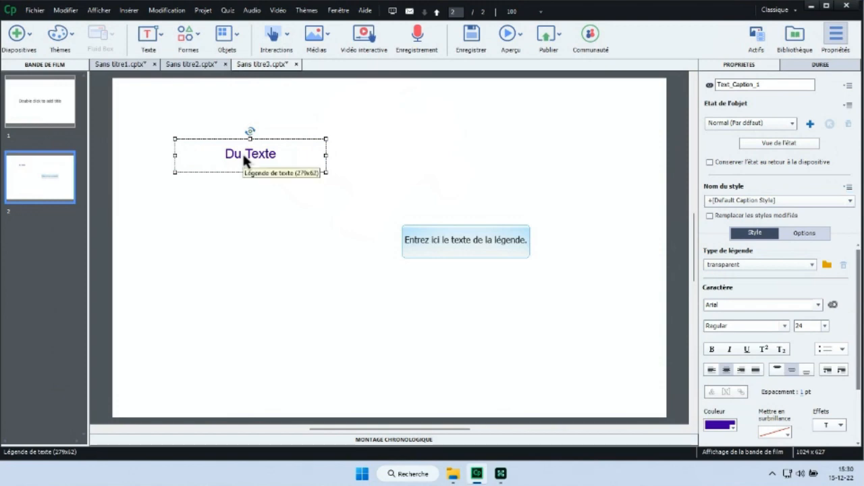
Save the "Du Texte" caption's formatting as a new object style named "texte violet".
left_click(847, 190)
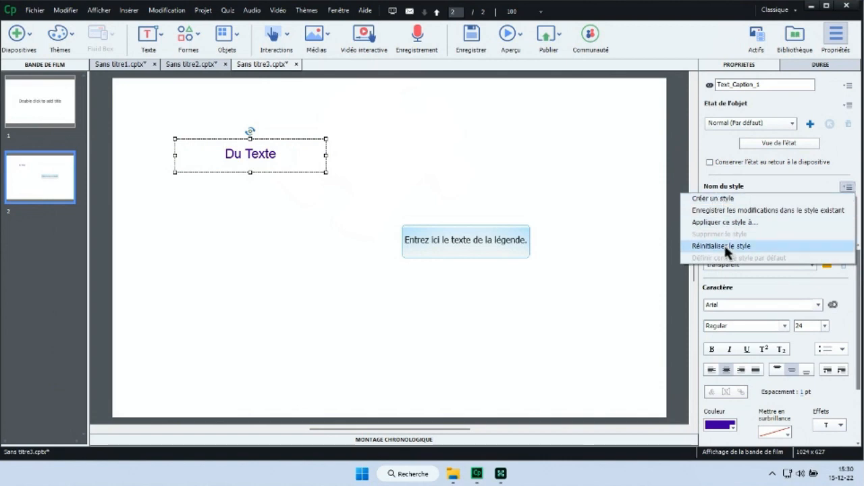
left_click(722, 199)
left_click_drag(811, 232, 733, 232)
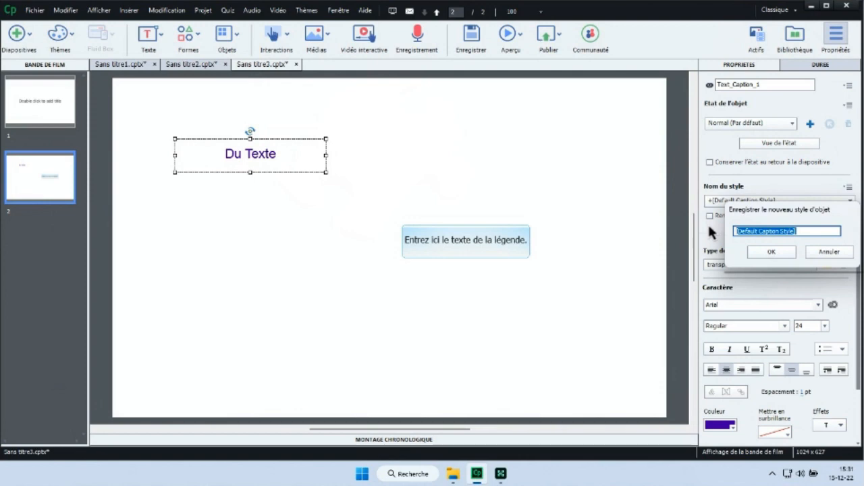
type("mo")
key("BackSpace")
key("BackSpace")
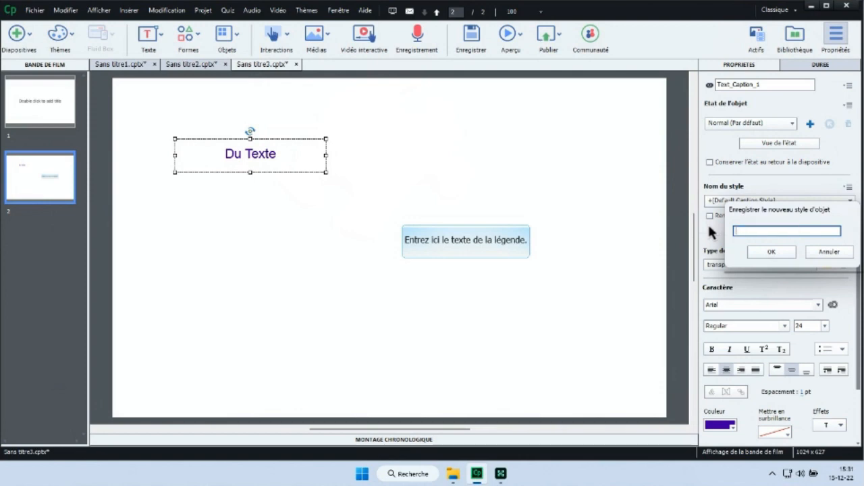
type("texte violet")
left_click(771, 252)
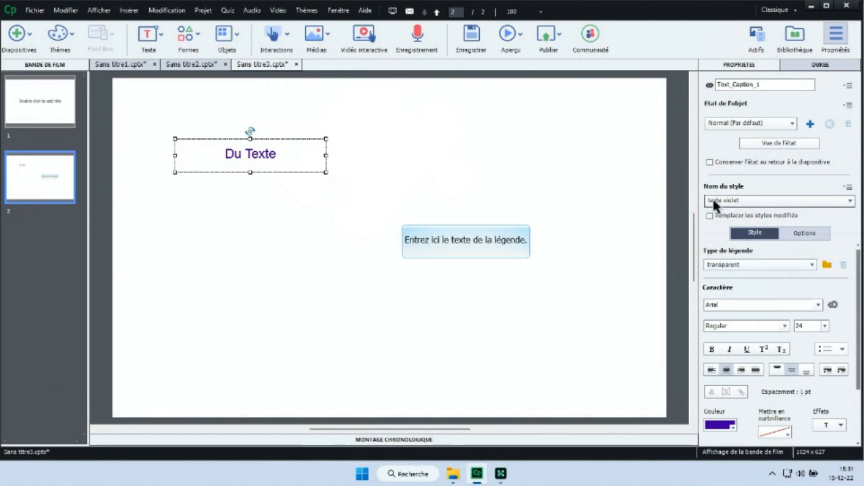
Apply the "texte violet" style to the second caption on slide 2.
left_click(474, 245)
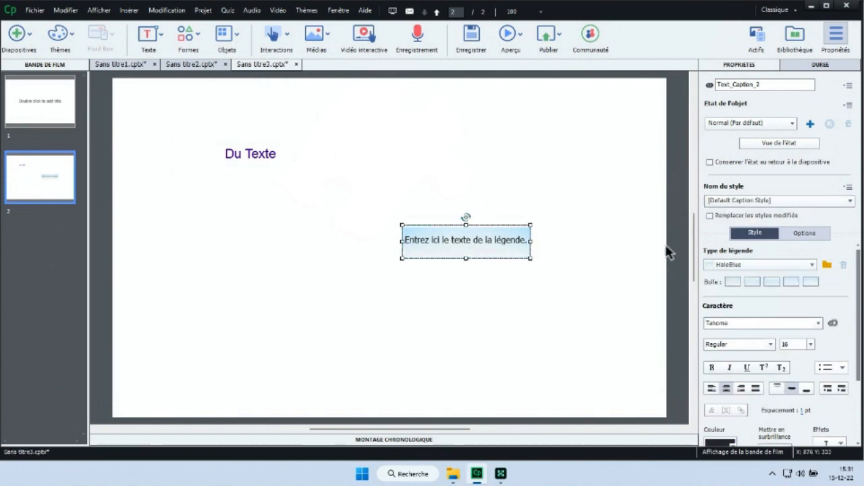
left_click(730, 201)
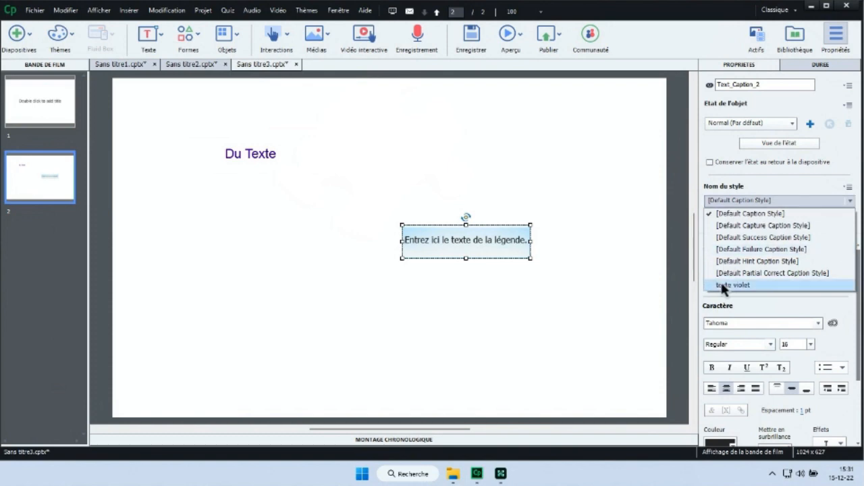
left_click(724, 286)
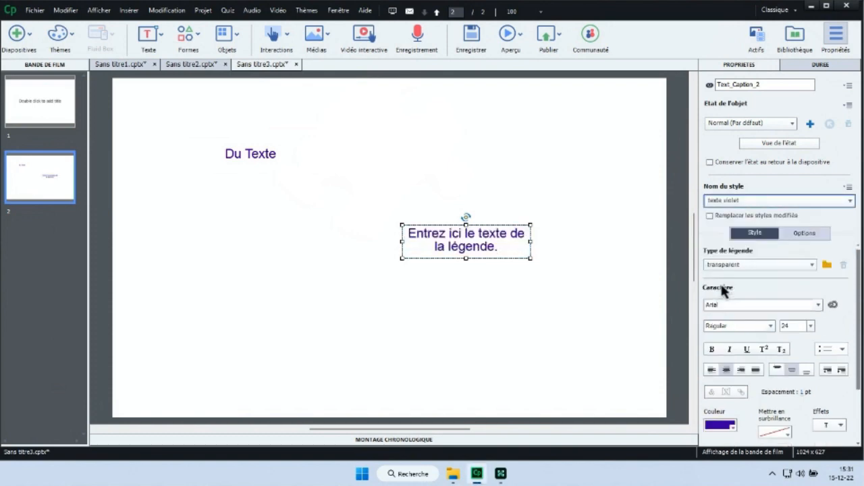
Add two blank slides after slide 2.
left_click(60, 178)
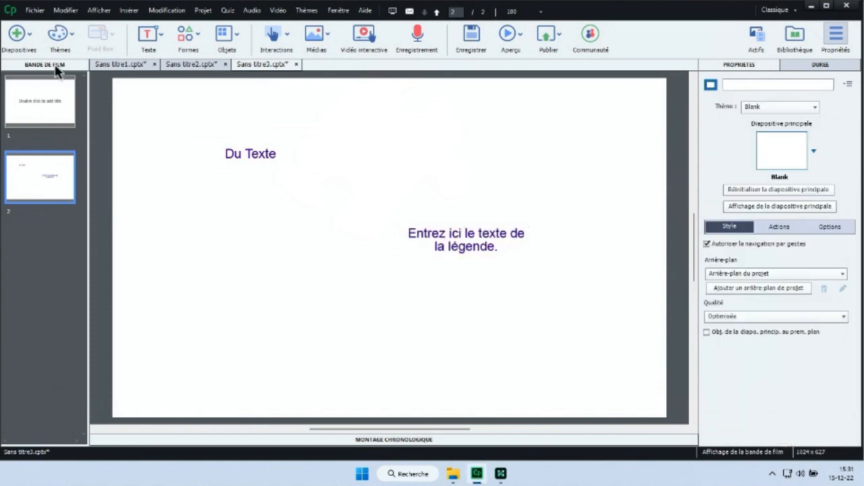
left_click(16, 33)
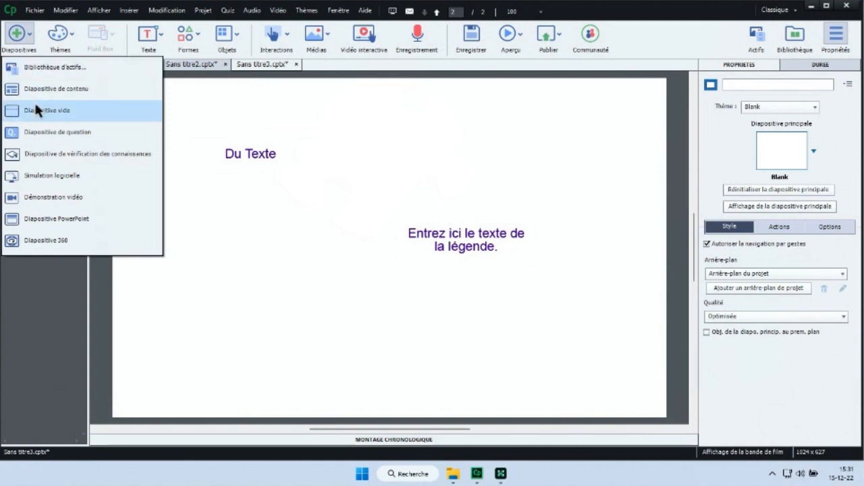
left_click(36, 108)
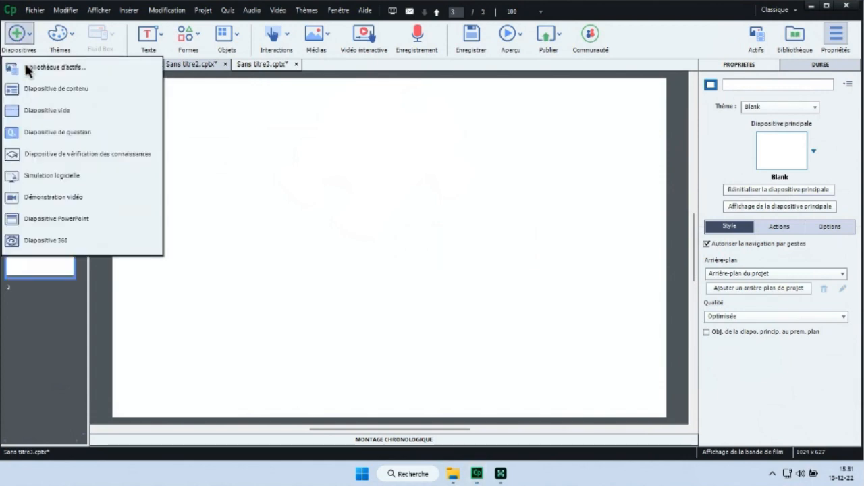
left_click(30, 110)
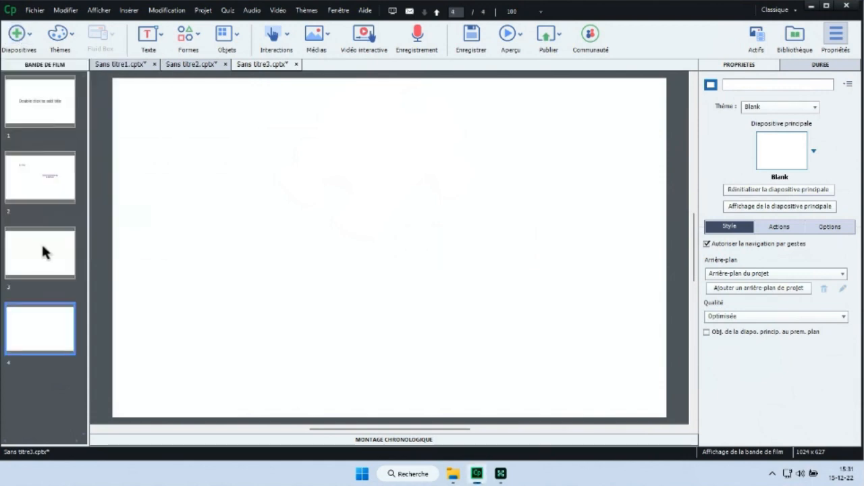
Insert a text caption reading "Une nouvelle légende" on slide 4.
left_click(158, 38)
left_click(169, 68)
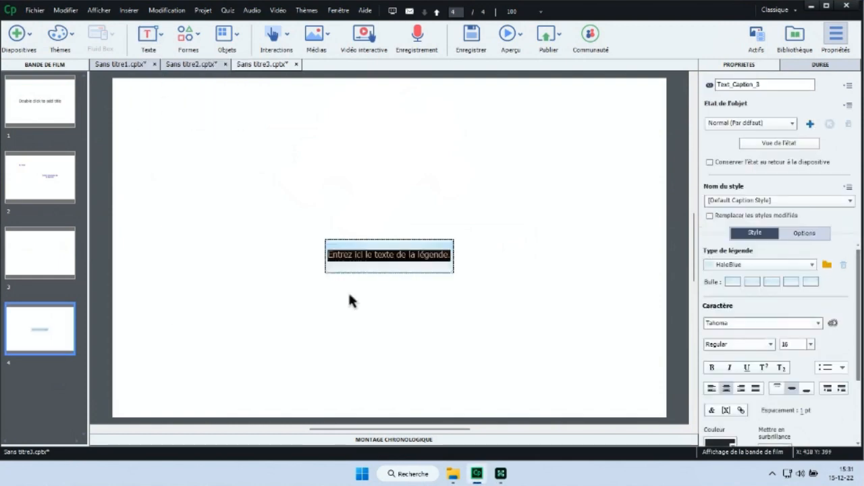
type("Une nouvelle ")
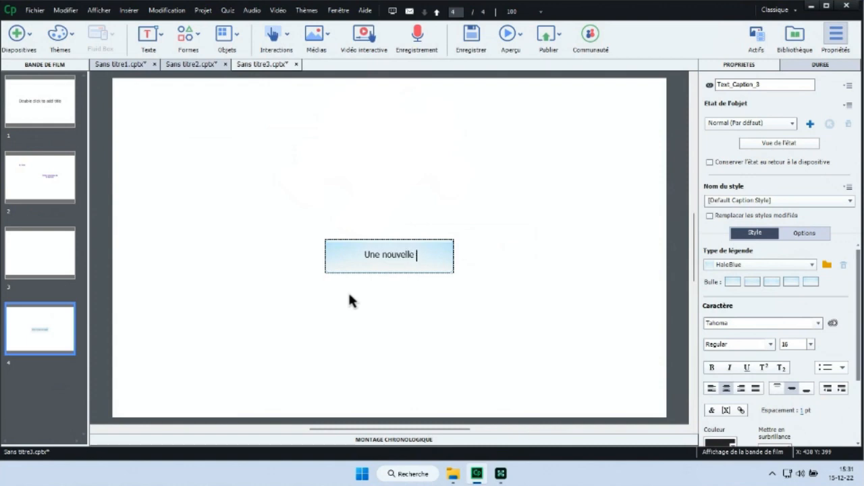
type("légende")
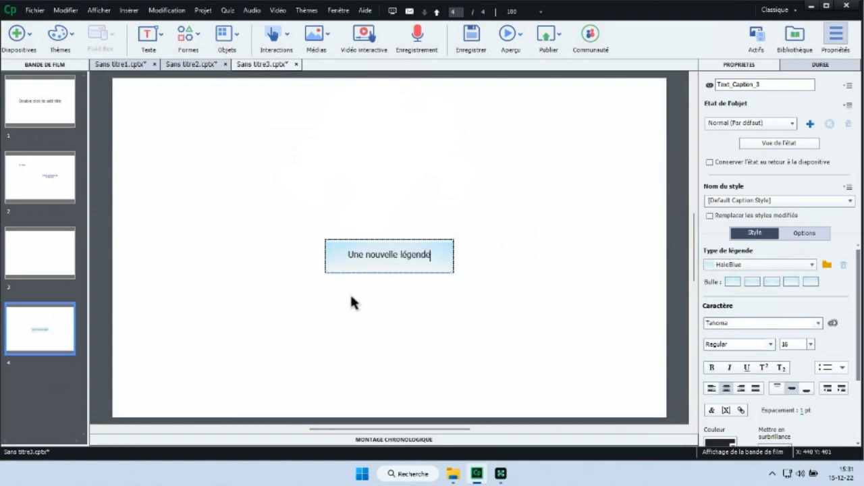
left_click(350, 295)
Apply the "texte violet" style to the "Une nouvelle légende" caption.
left_click(803, 264)
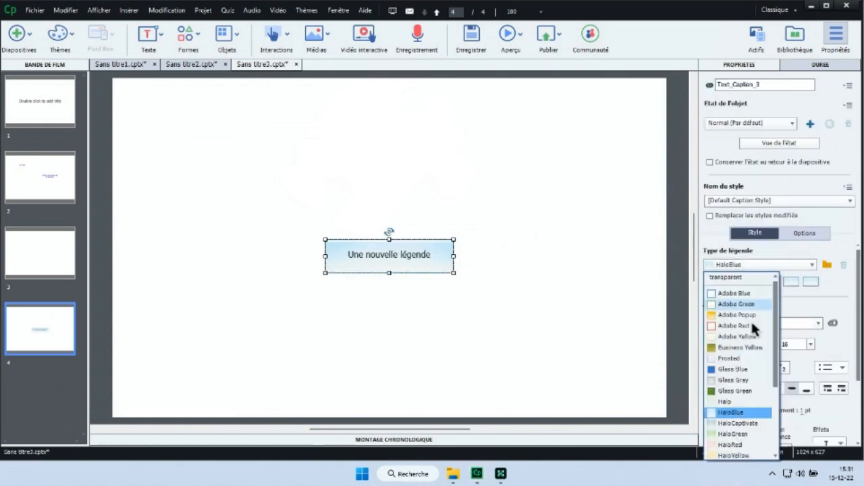
left_click(810, 248)
left_click(822, 200)
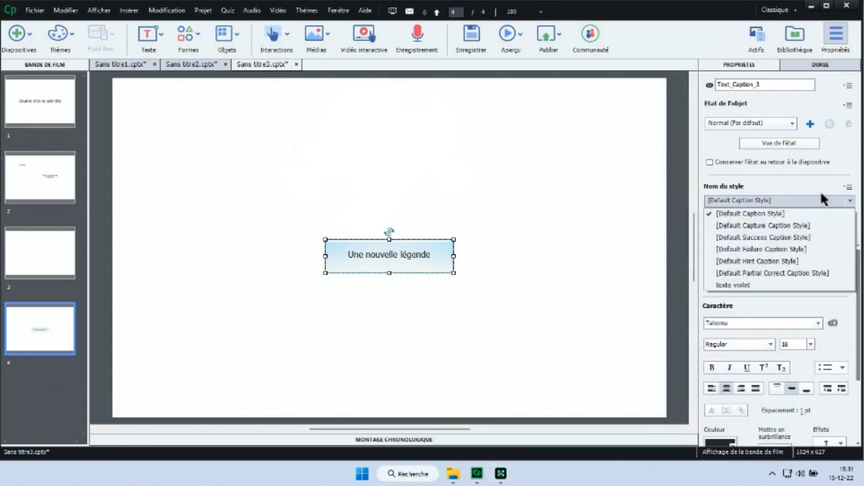
left_click(754, 285)
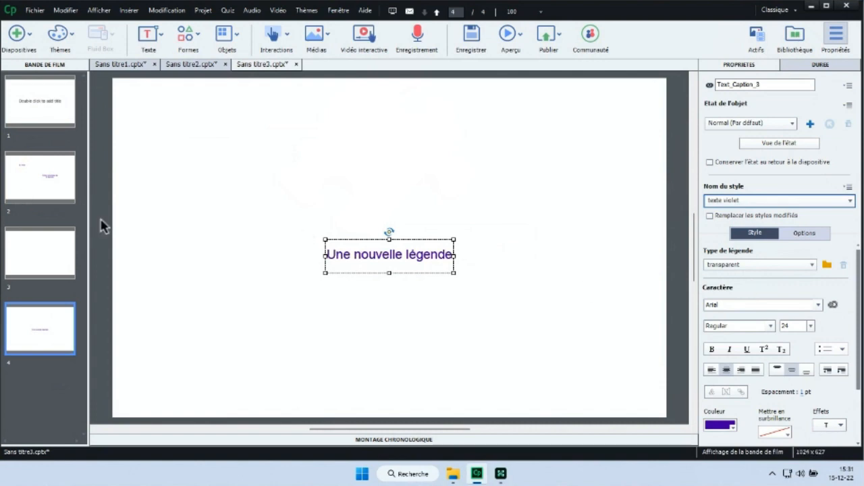
Move the "Une nouvelle légende" caption up and to the left, and insert a second default text caption to its lower right on slide 4.
left_click_drag(385, 263, 299, 211)
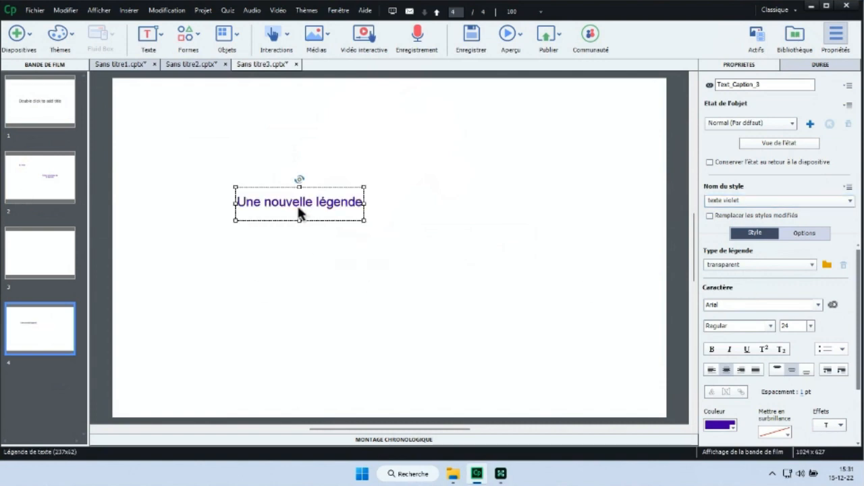
left_click(66, 328)
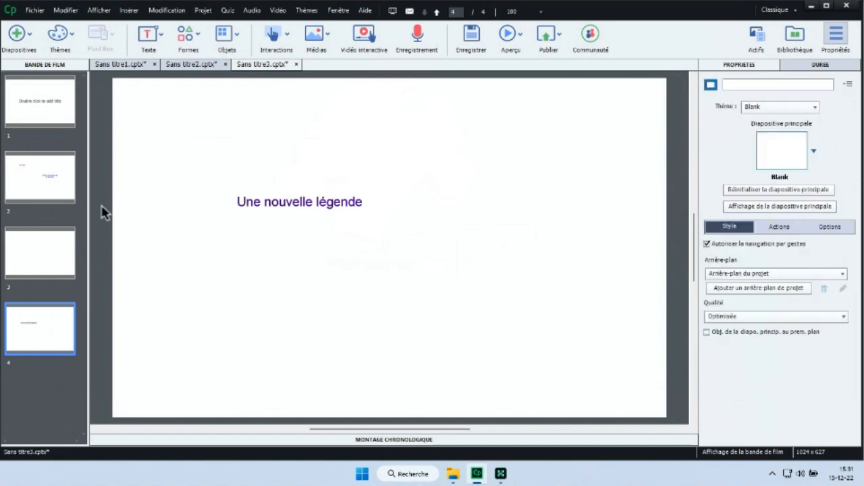
left_click(161, 32)
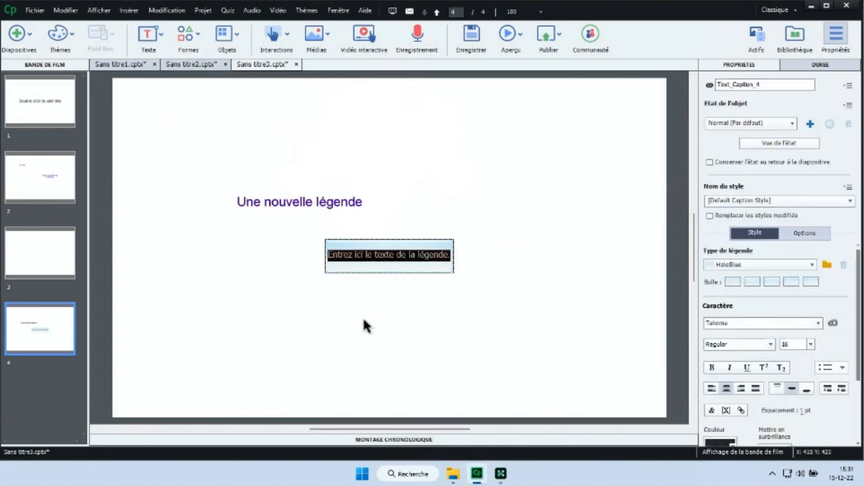
left_click_drag(390, 262, 494, 265)
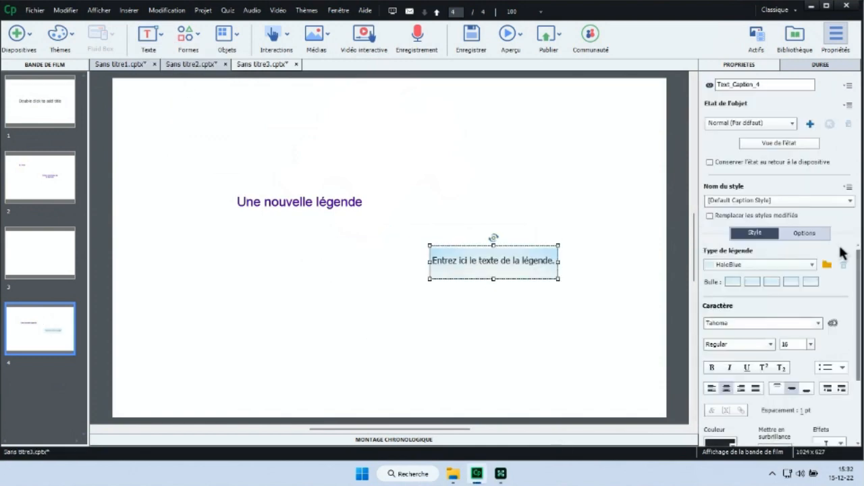
Apply the "texte violet" style to the new caption and enlarge its box so the text fits on one line.
left_click(829, 200)
left_click(721, 286)
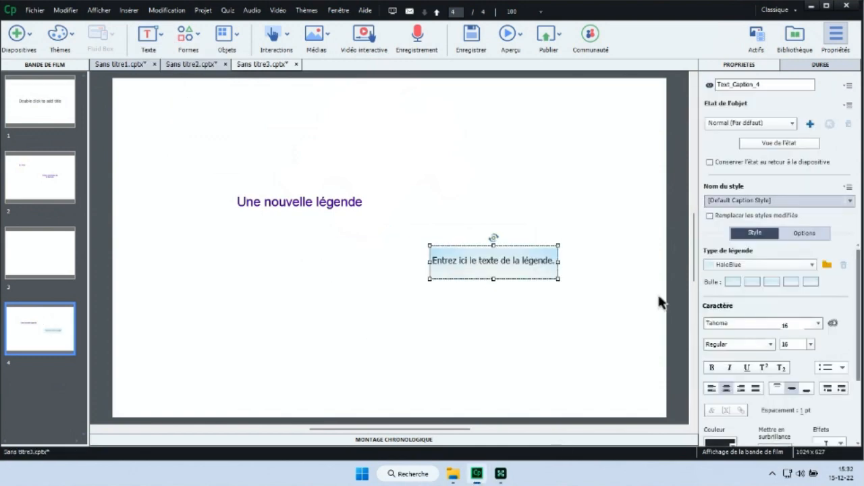
left_click_drag(430, 263, 360, 262)
left_click_drag(459, 280, 461, 322)
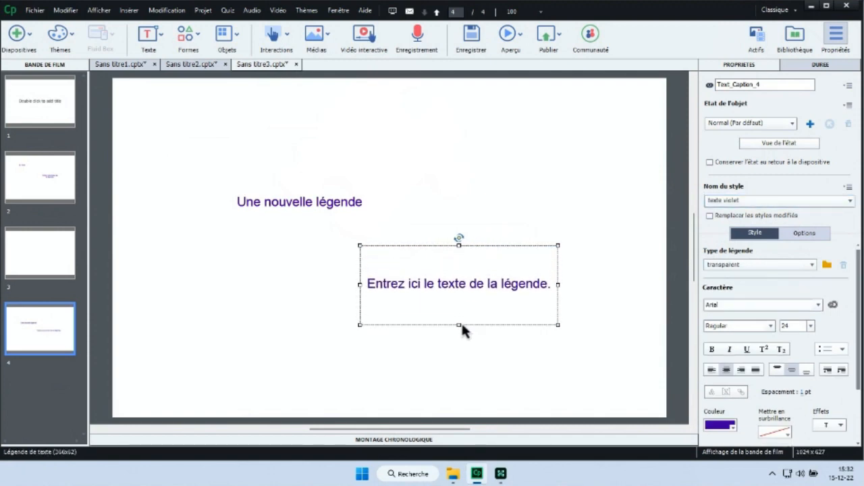
Override the new caption's style by aligning its text to the bottom of the box and colouring it orange.
left_click(806, 371)
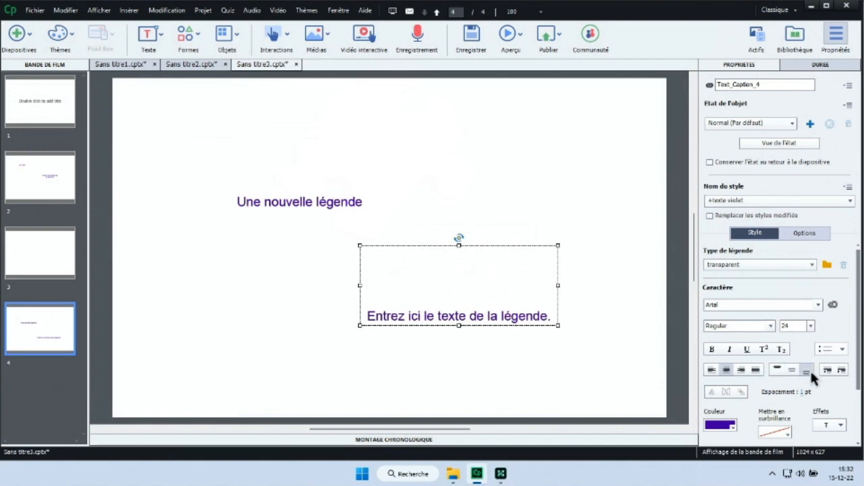
left_click(721, 425)
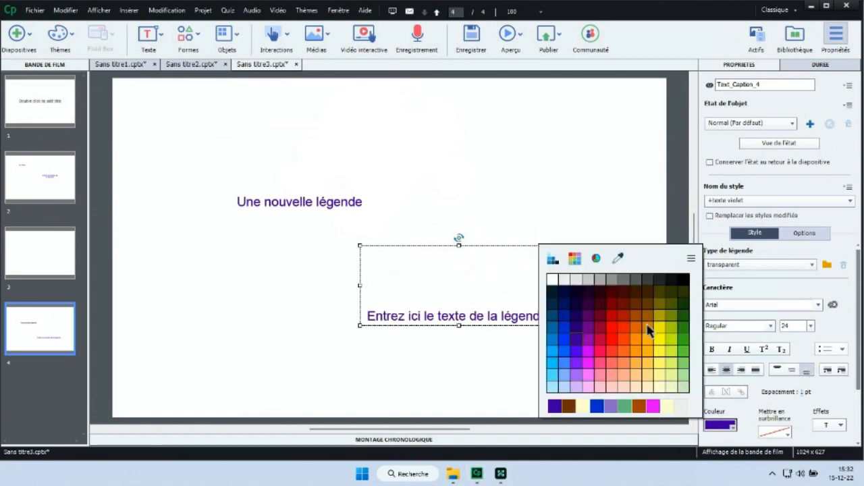
left_click(647, 325)
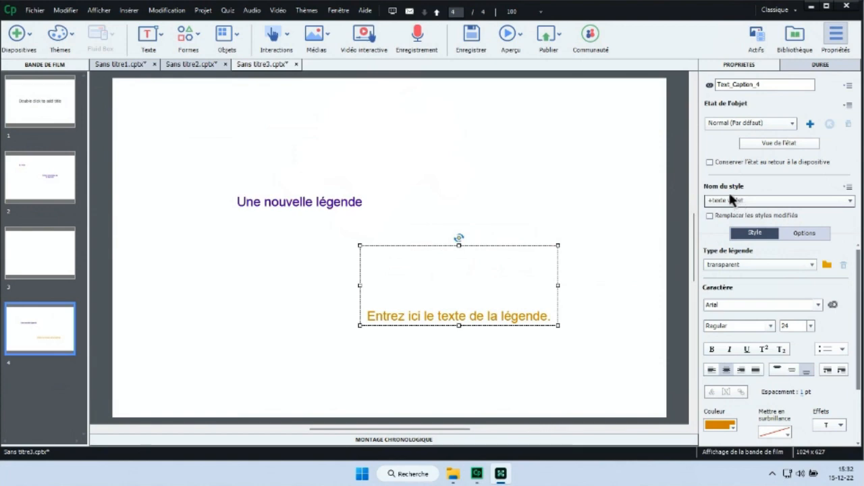
Draw a right-arrow shape of about 309 x 138 px below "Du Texte" on slide 2, containing the text "Du texte dans la flèche".
left_click(46, 197)
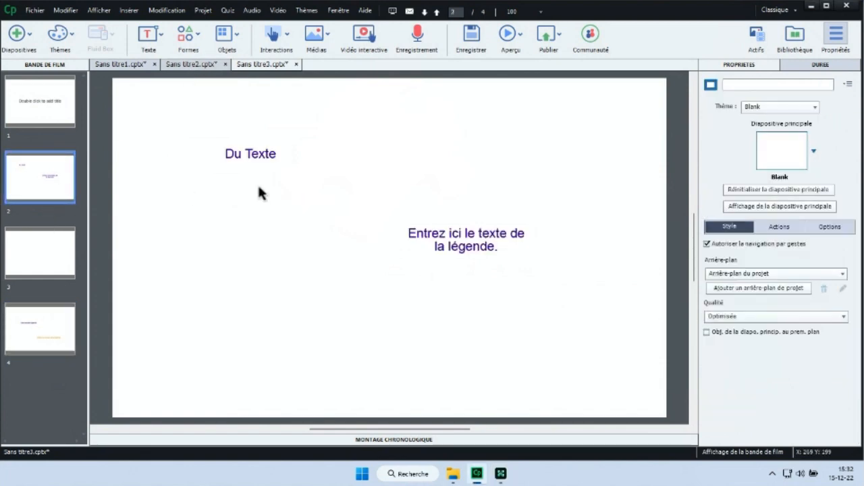
left_click(186, 33)
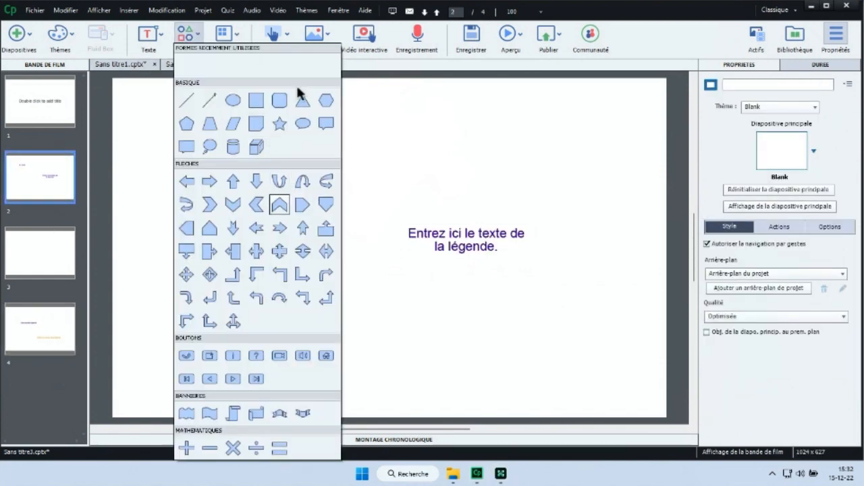
left_click(210, 188)
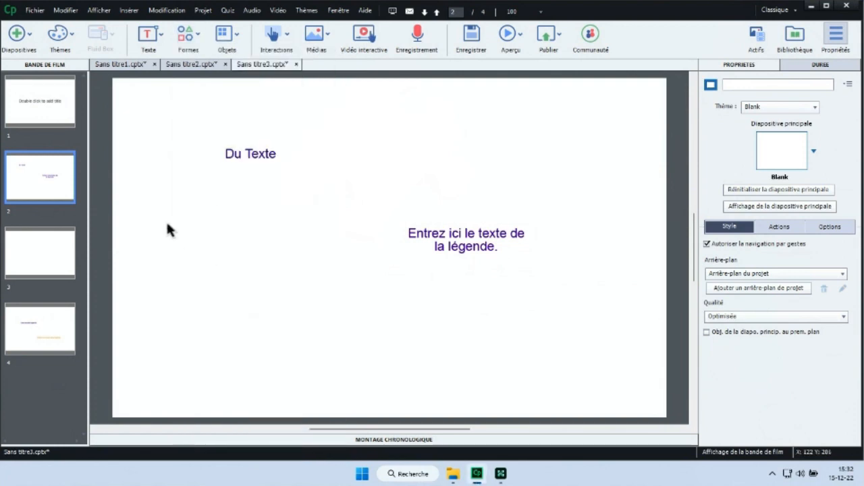
left_click_drag(168, 223, 334, 297)
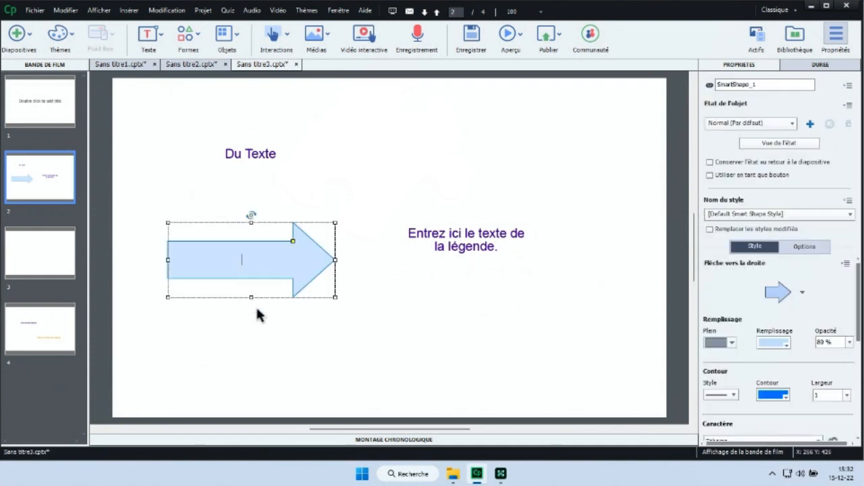
type("Du texte dans la ")
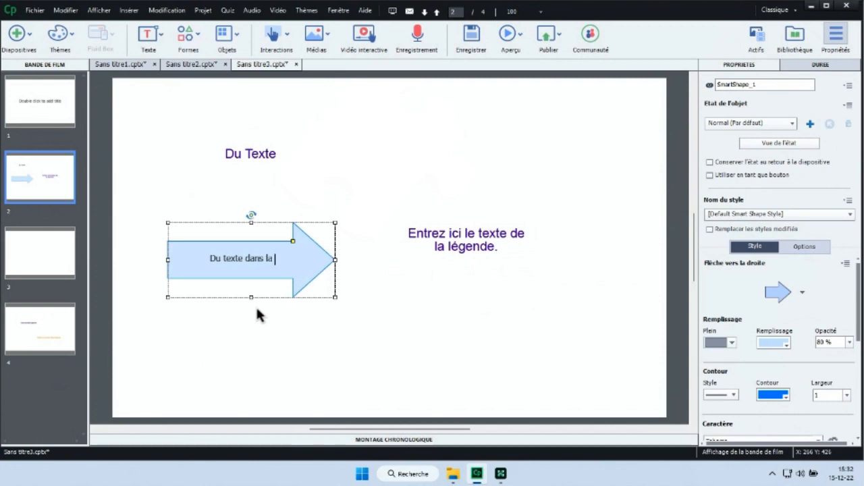
type("flèche")
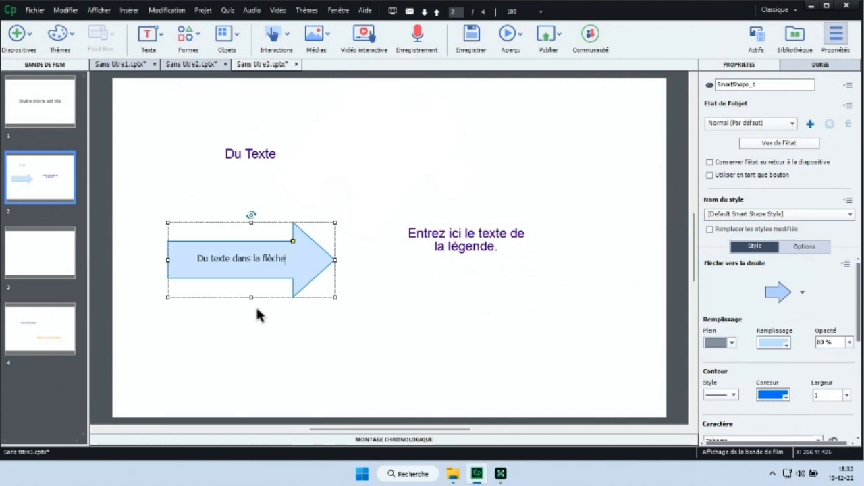
Select the arrow shape as an object and examine which object styles are available for it.
left_click(271, 339)
left_click(270, 274)
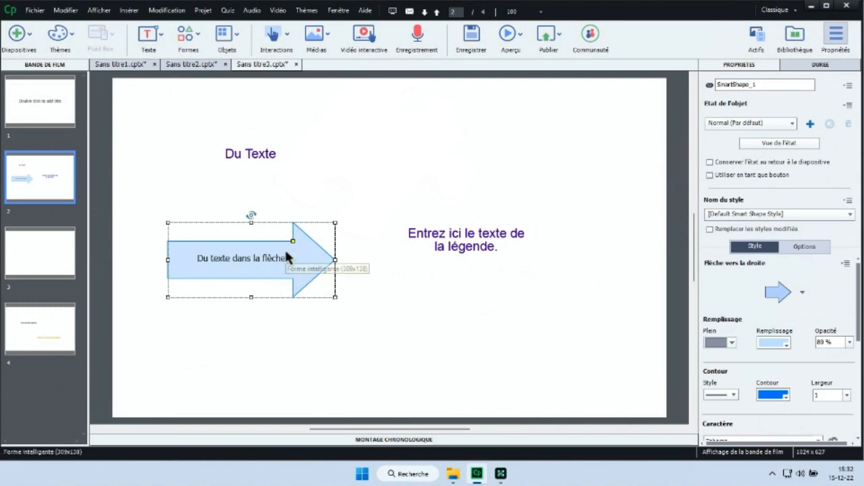
left_click(852, 216)
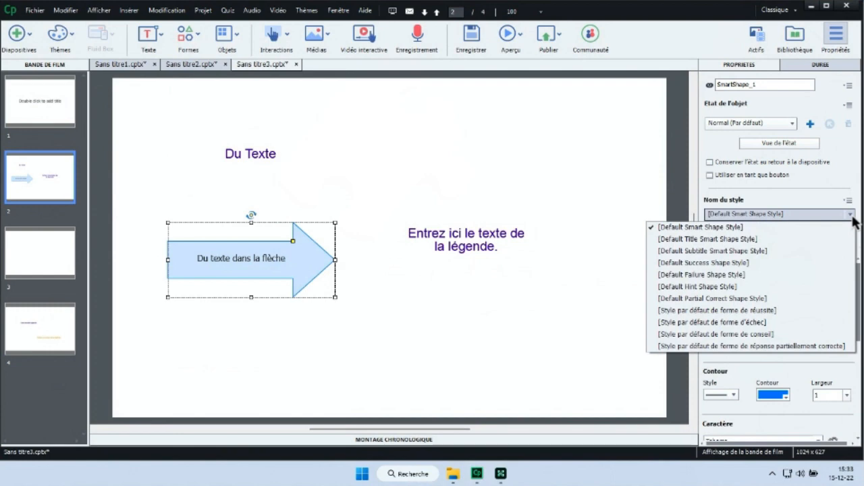
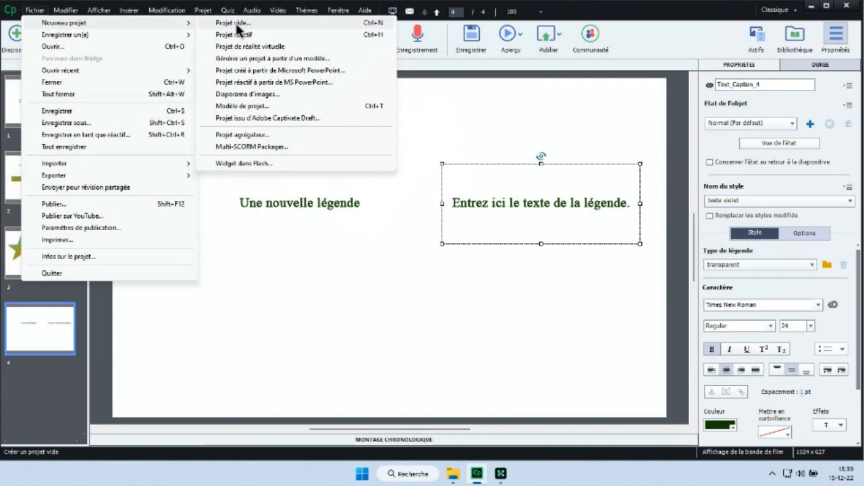
Create a new blank 1024 x 627 project and view the themes available for it.
left_click(233, 26)
left_click(454, 265)
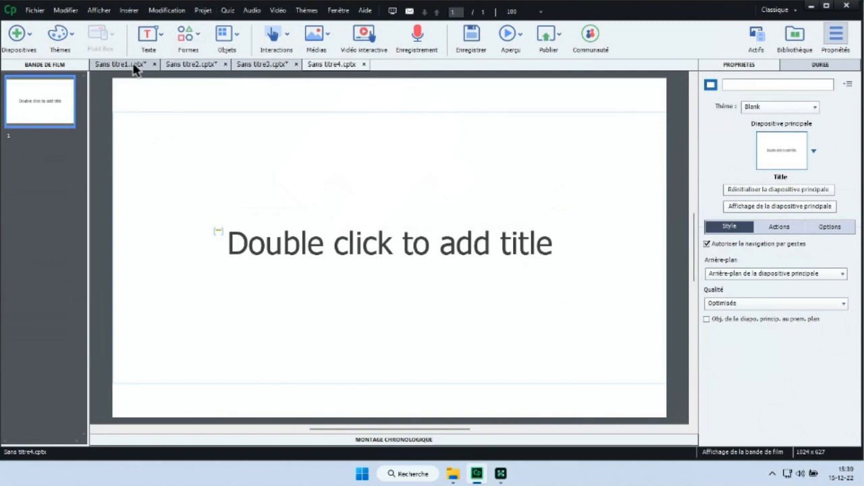
left_click(75, 37)
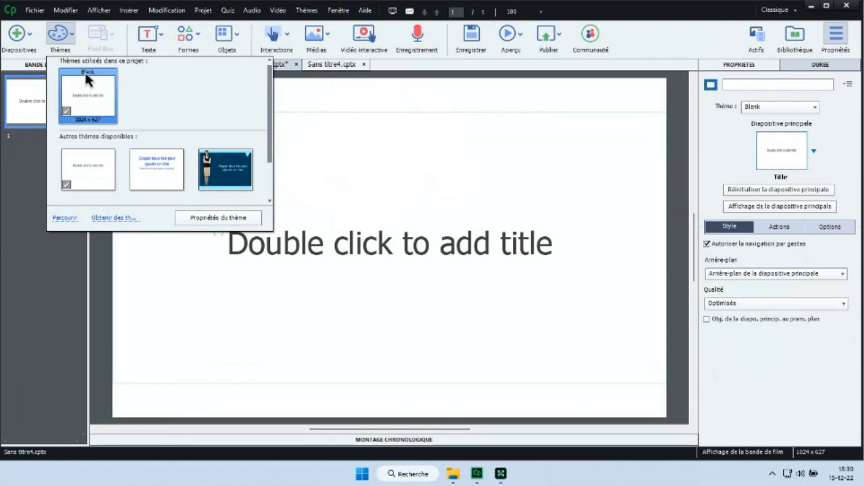
left_click(366, 102)
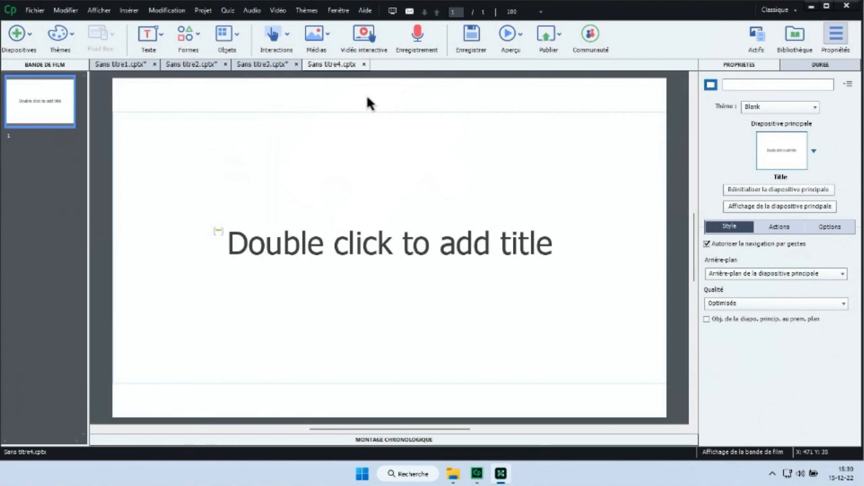
Open the master slide view and look through all the master slides of the Blank theme.
left_click(338, 12)
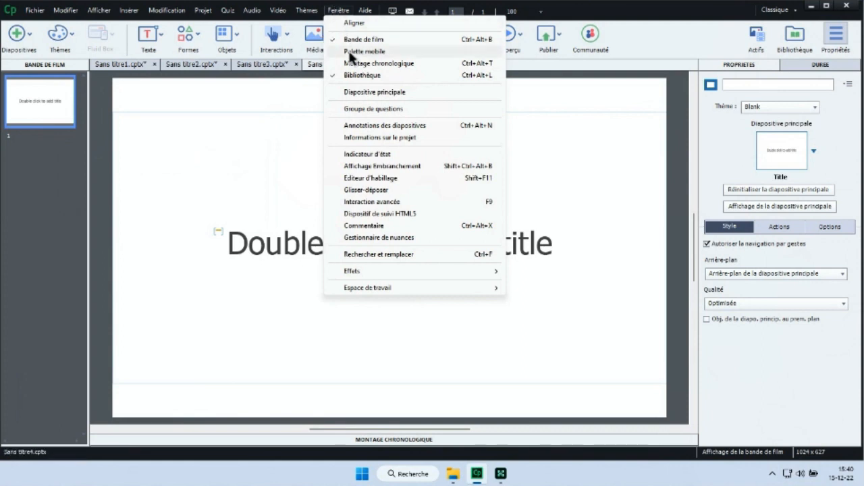
left_click(383, 98)
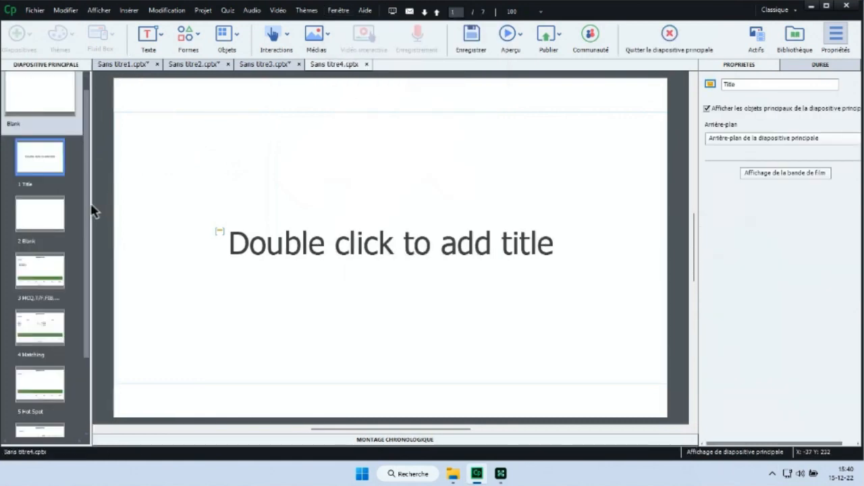
scroll(82, 174, "up", 1)
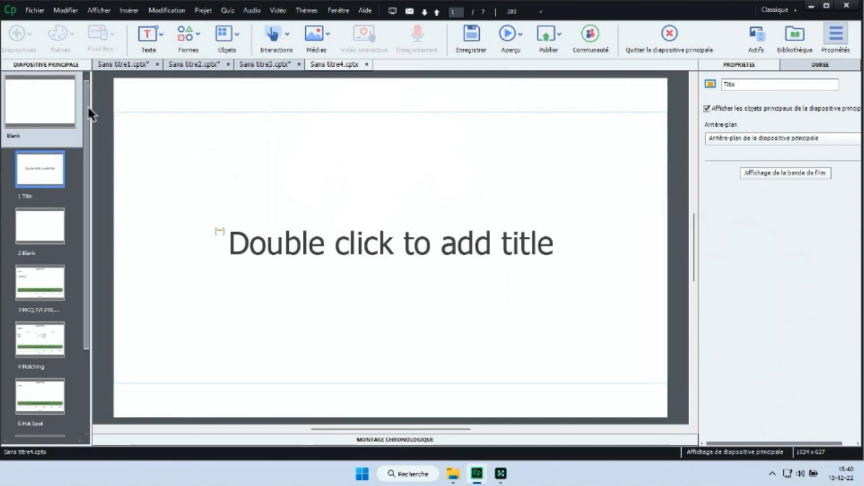
left_click_drag(87, 88, 95, 215)
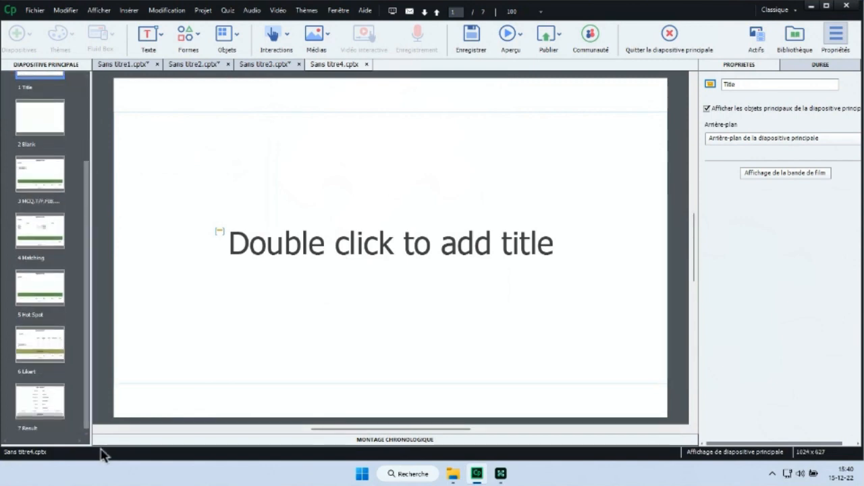
left_click_drag(88, 418, 87, 332)
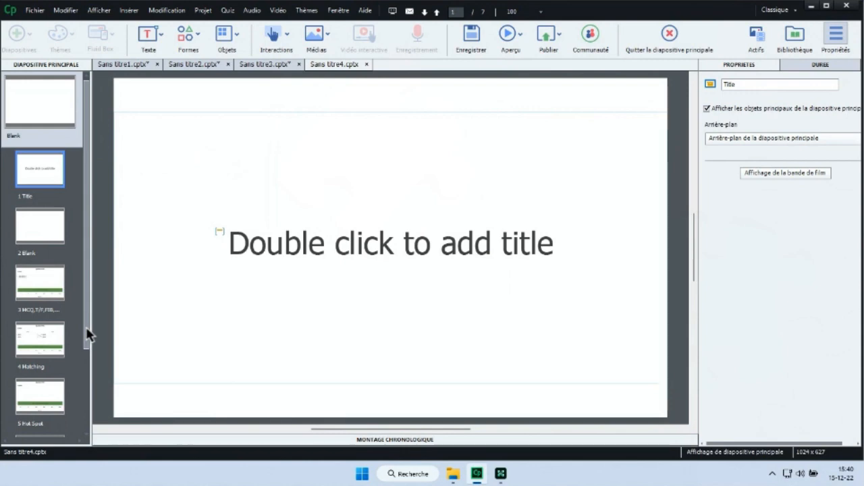
scroll(89, 212, "down", 1)
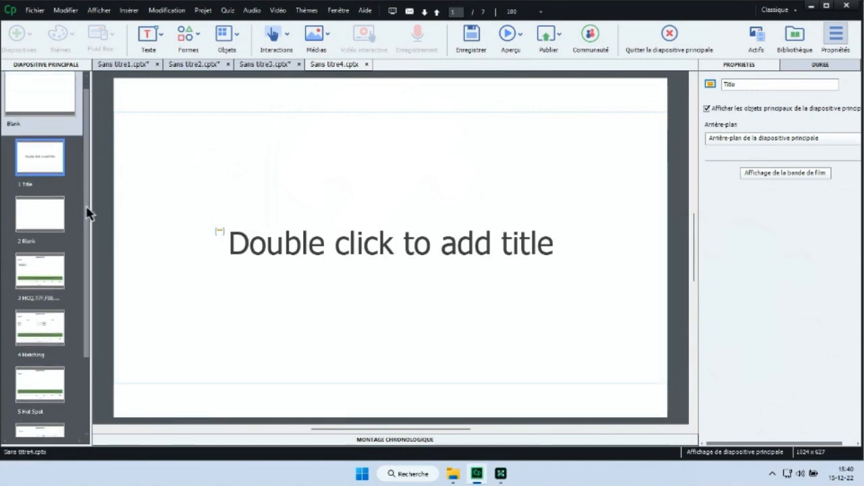
scroll(90, 202, "up", 1)
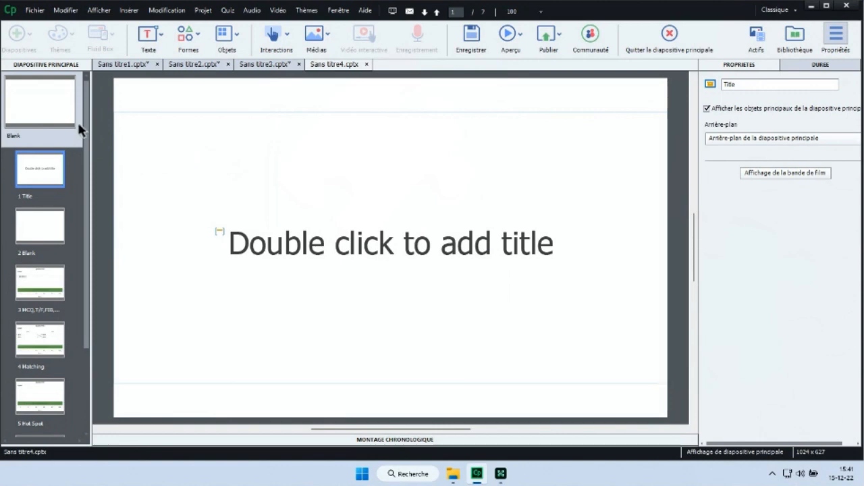
Insert the image o2lcouleurs.png from the 20221215-themes folder on the Title master slide.
left_click_drag(378, 433, 349, 429)
left_click(312, 42)
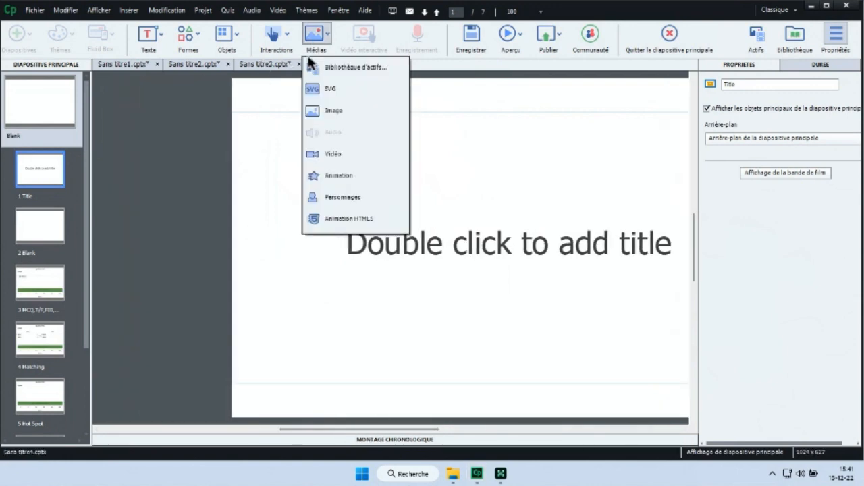
left_click(319, 112)
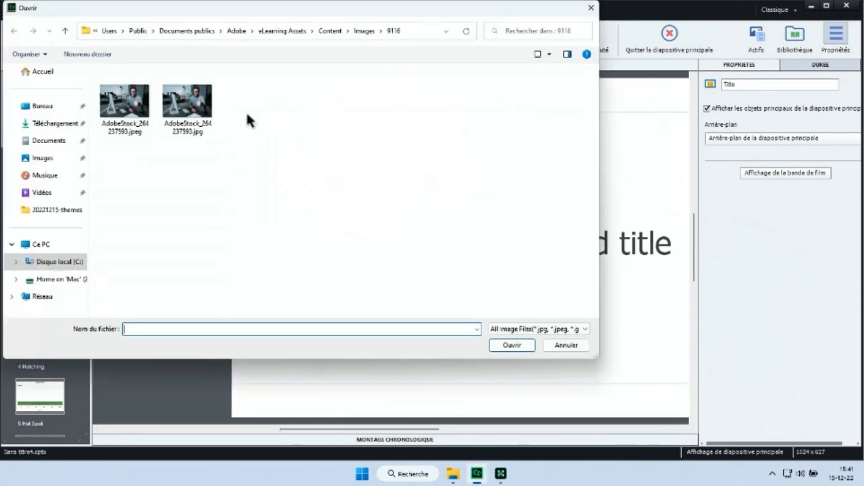
left_click(44, 207)
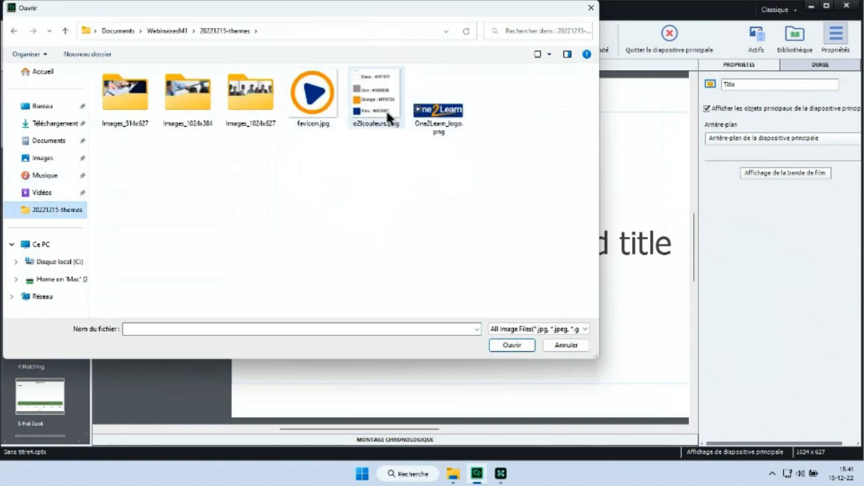
left_click(366, 117)
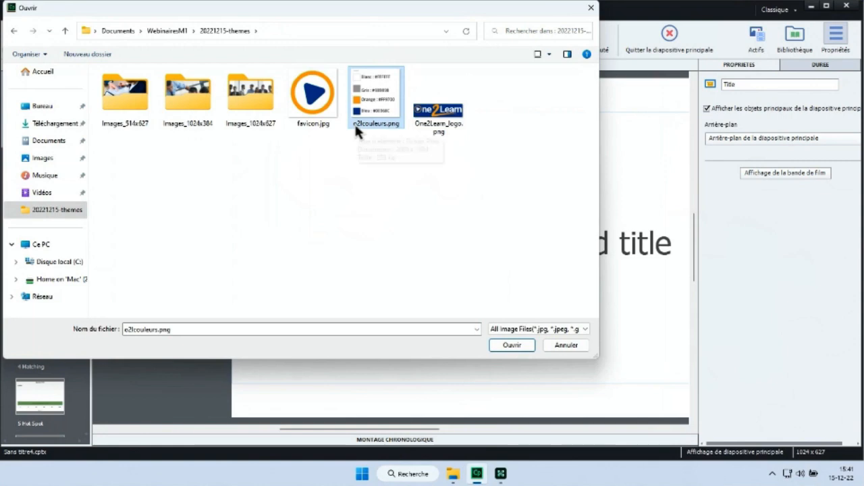
left_click(504, 346)
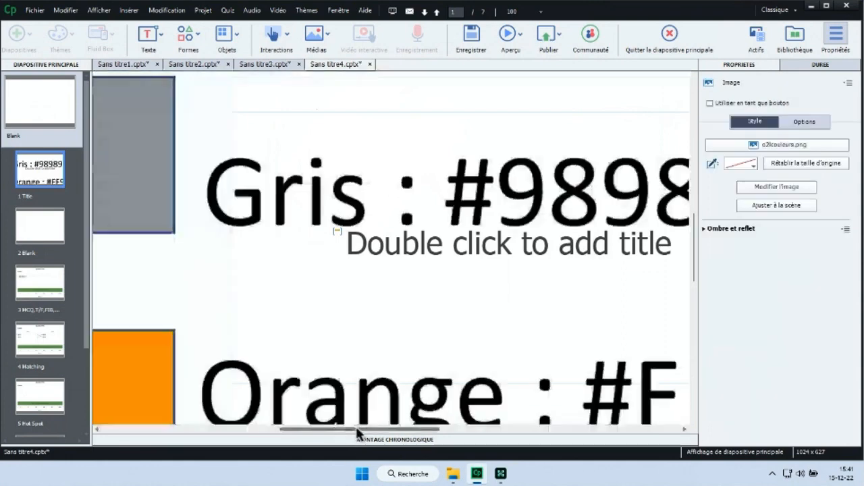
Fit the colour reference image to the stage, then shrink it to about 356 x 396 pixels.
left_click(777, 206)
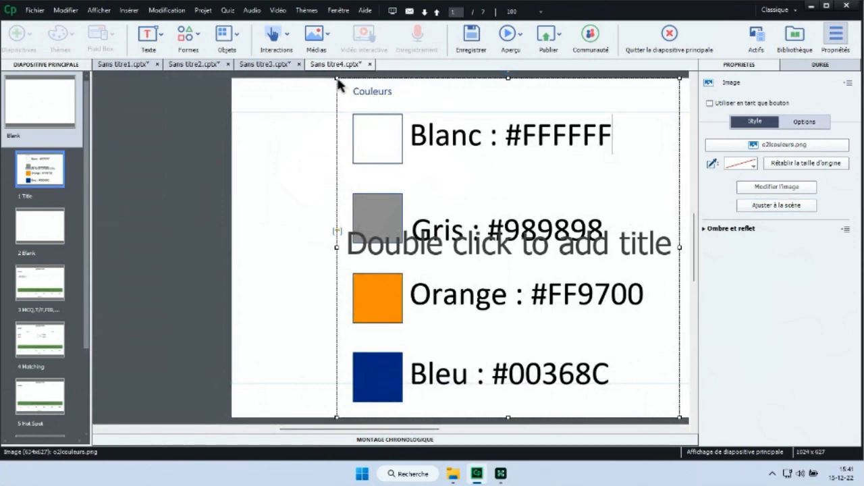
left_click_drag(339, 79, 488, 204)
left_click_drag(611, 343, 482, 339)
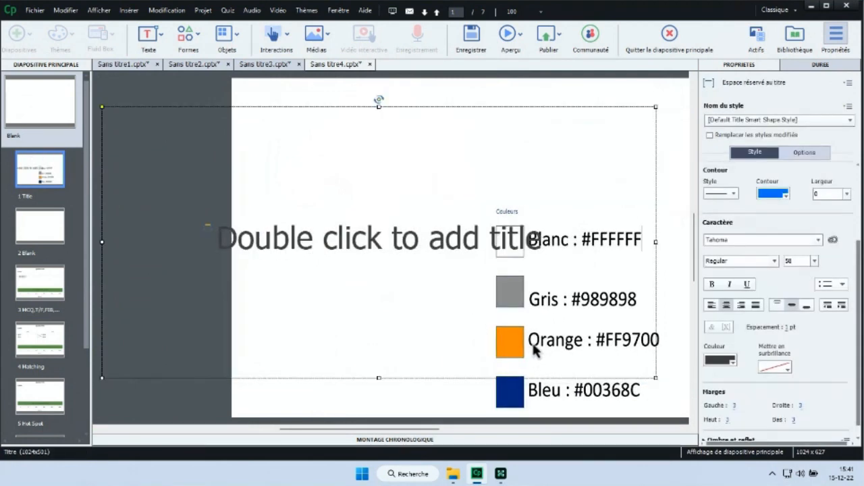
left_click(70, 10)
key("ctrl+z")
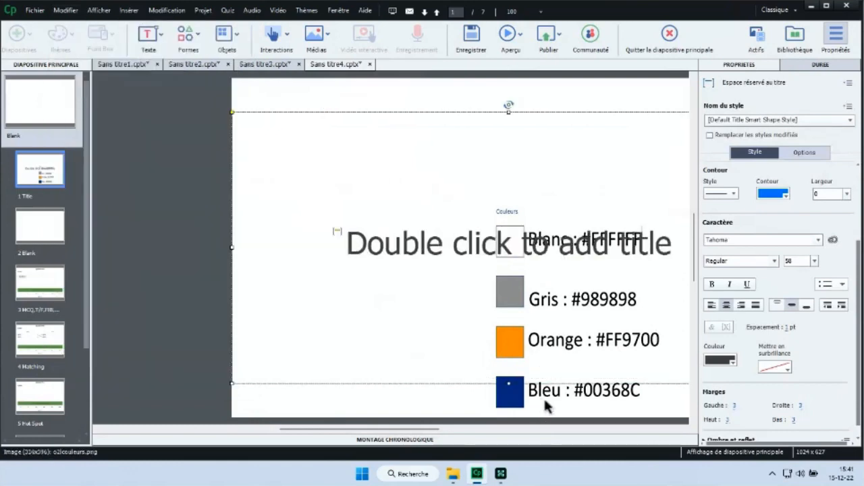
Move the colour reference image off the slide, beside its left edge, and shrink it further so all four colours stay readable.
left_click(544, 397)
left_click_drag(561, 396, 107, 317)
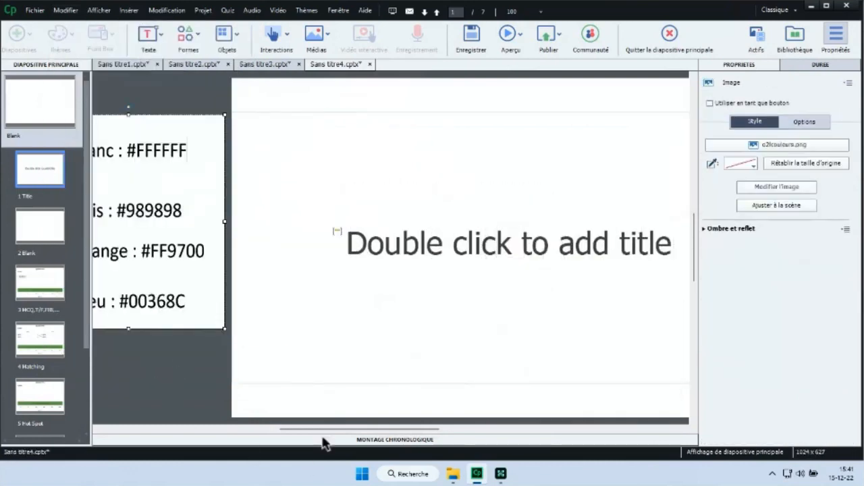
left_click_drag(321, 434, 279, 430)
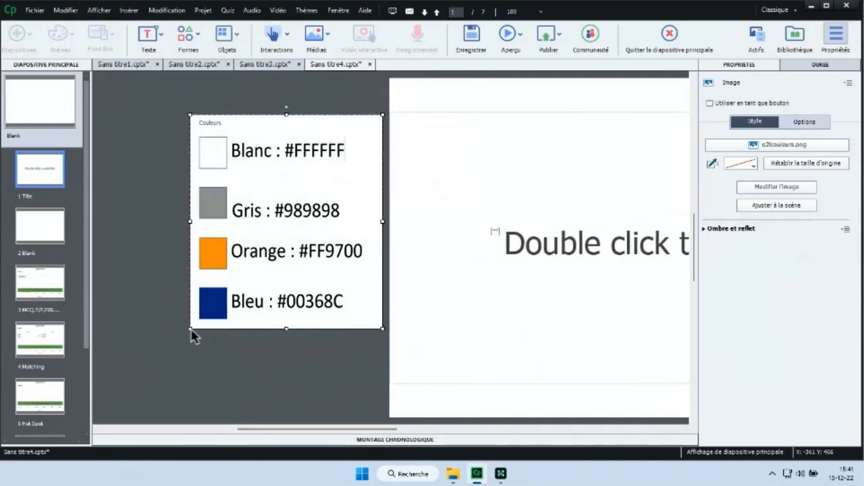
left_click_drag(191, 330, 263, 250)
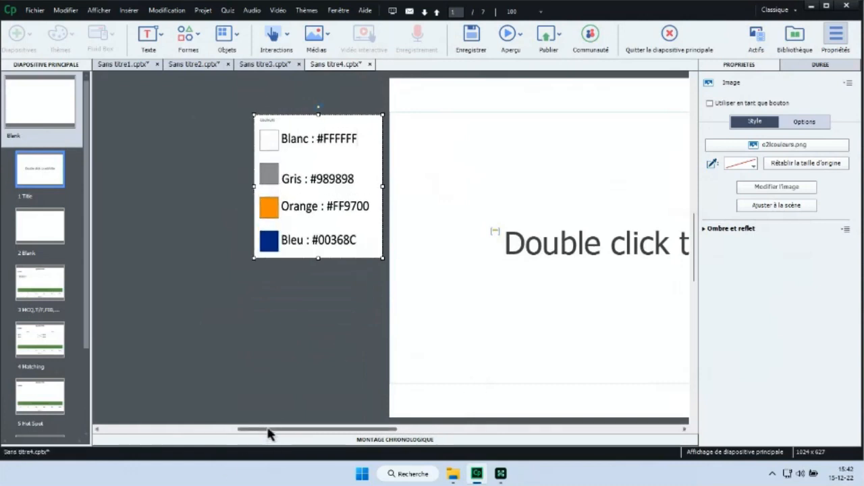
left_click_drag(270, 430, 305, 433)
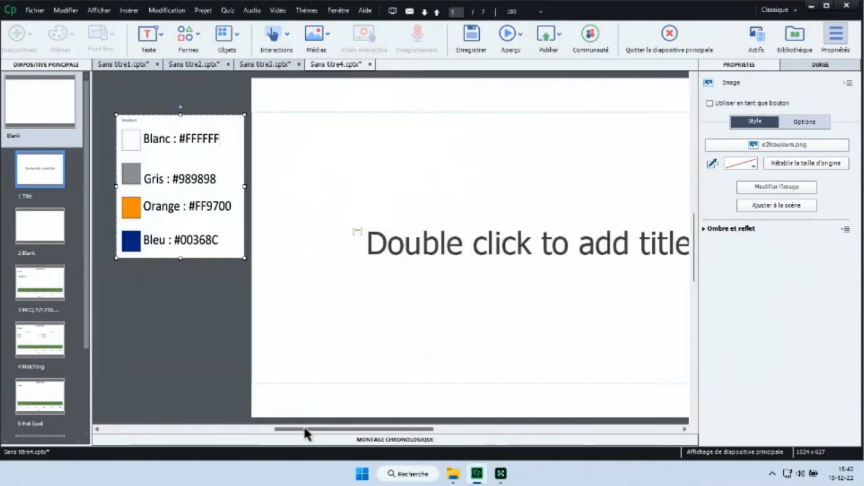
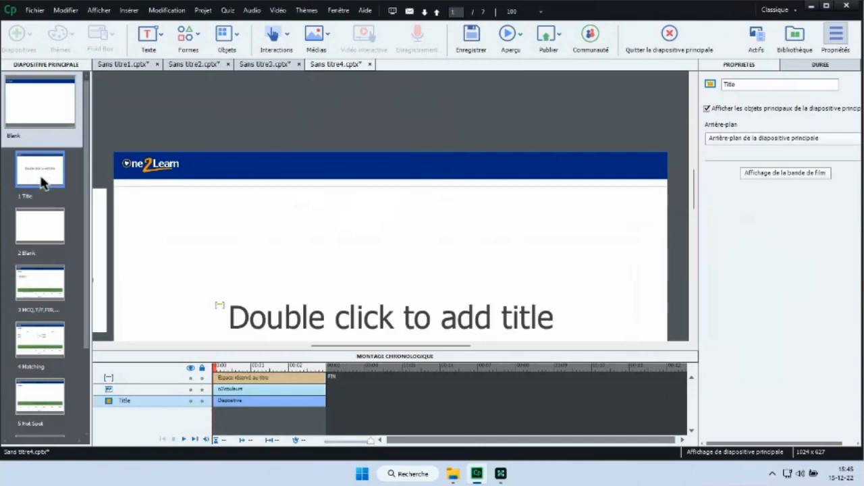
Reduce the title placeholder's height to about 139 pixels and place it near the bottom of the Title master slide.
left_click_drag(337, 347, 334, 347)
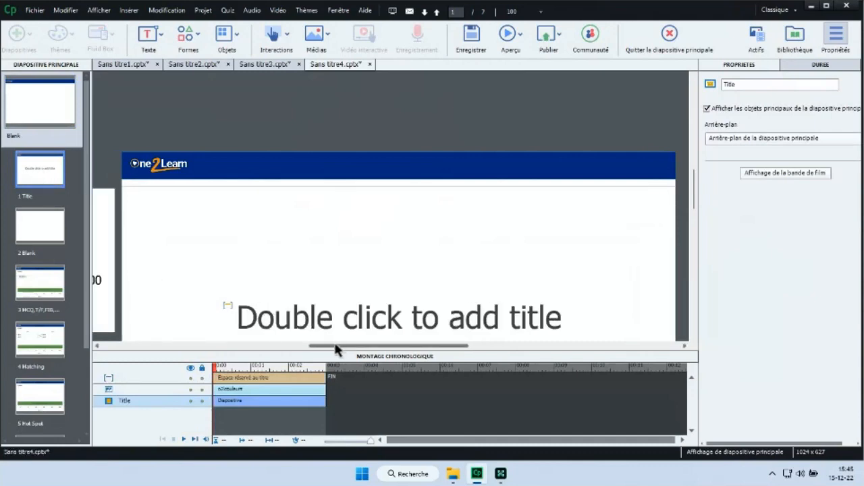
left_click_drag(694, 193, 701, 213)
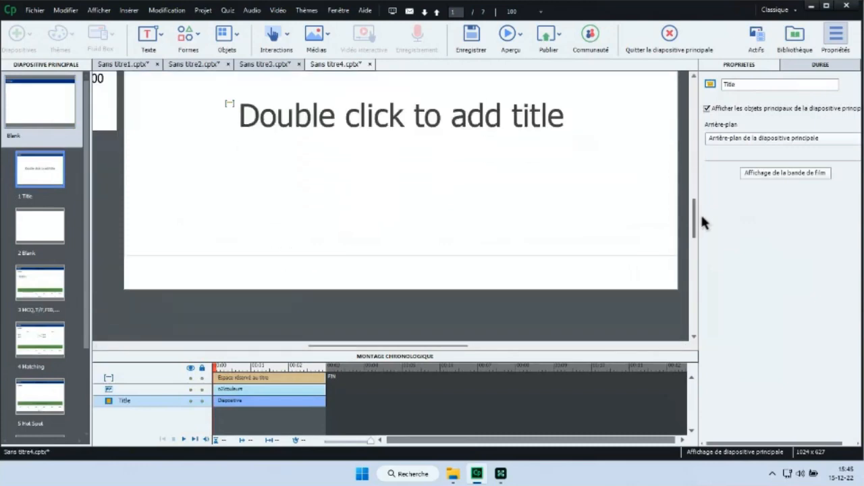
left_click(388, 196)
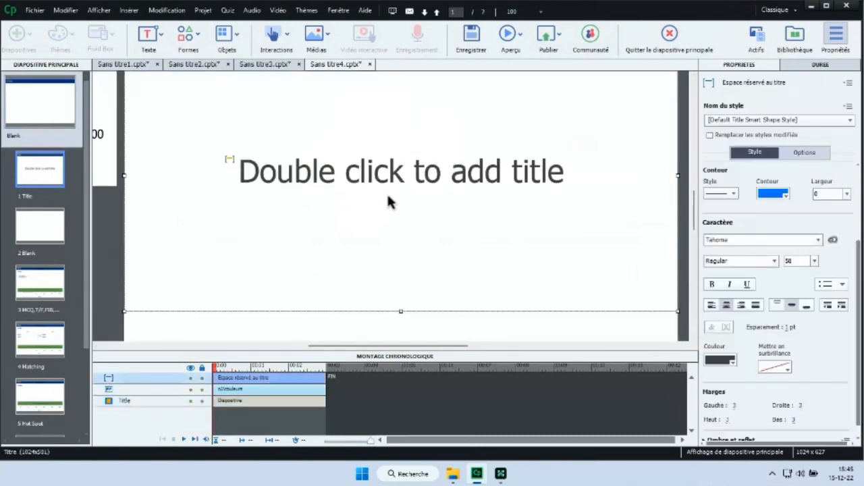
scroll(391, 162, "up", 1)
left_click_drag(400, 96, 424, 292)
scroll(427, 236, "down", 2)
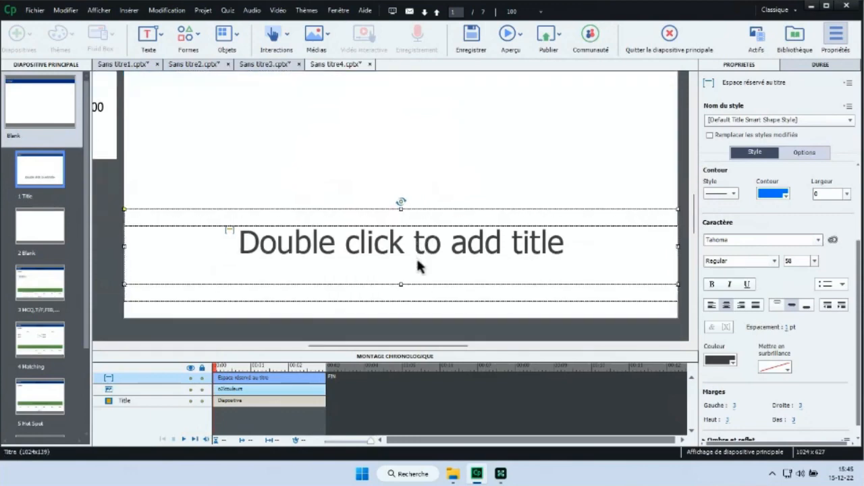
left_click_drag(417, 267, 417, 269)
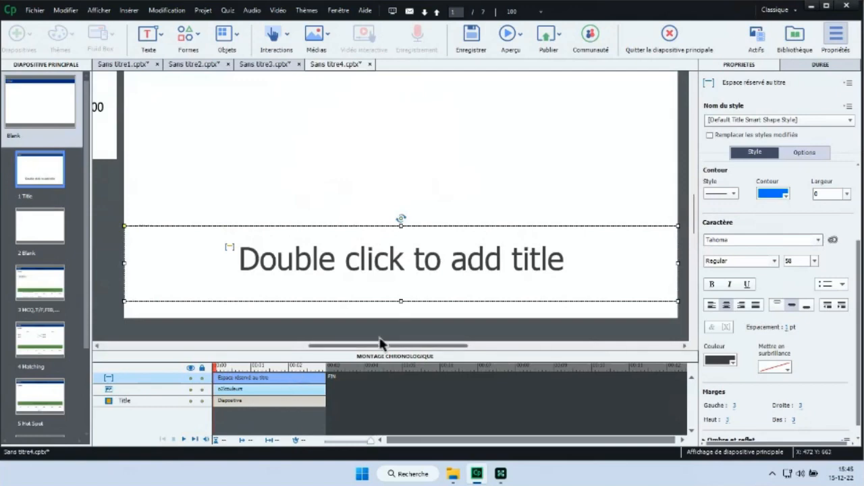
Give the title placeholder a white fill at 100 % opacity.
scroll(381, 343, "left", 5)
scroll(228, 237, "up", 2)
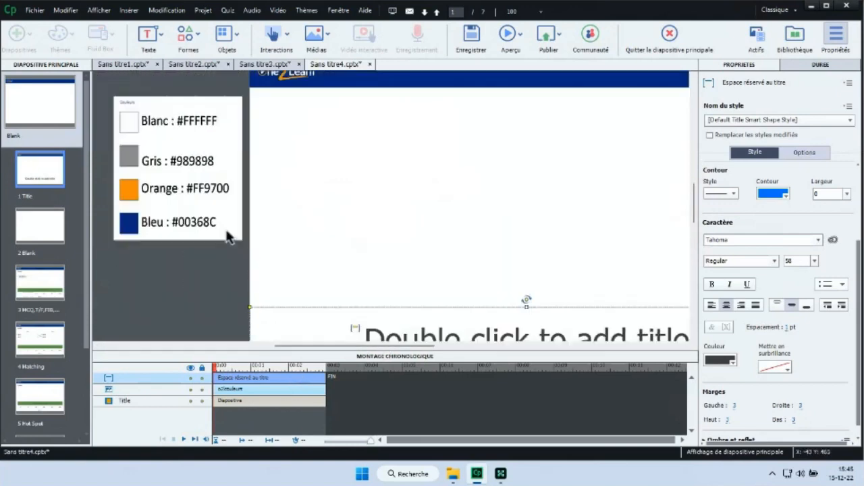
scroll(447, 248, "down", 1)
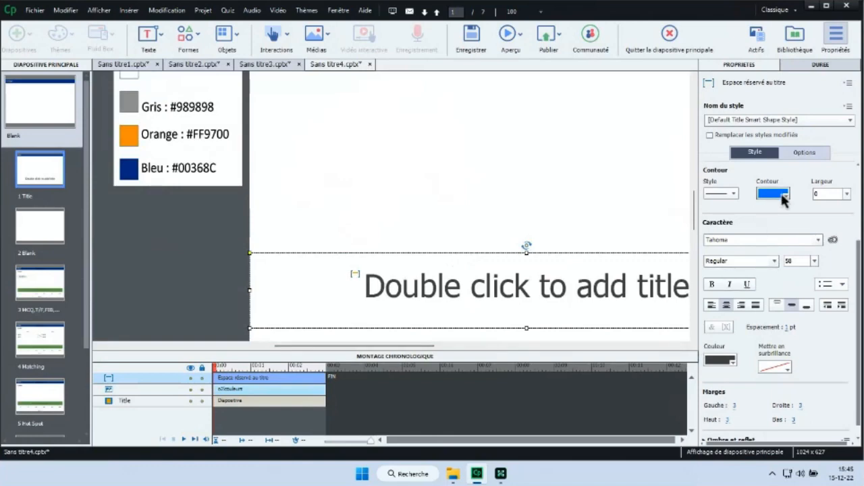
scroll(800, 206, "up", 3)
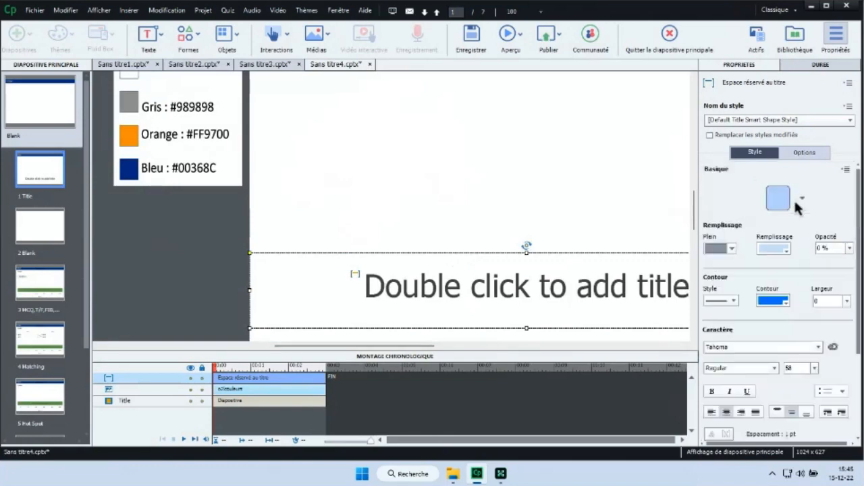
left_click(786, 249)
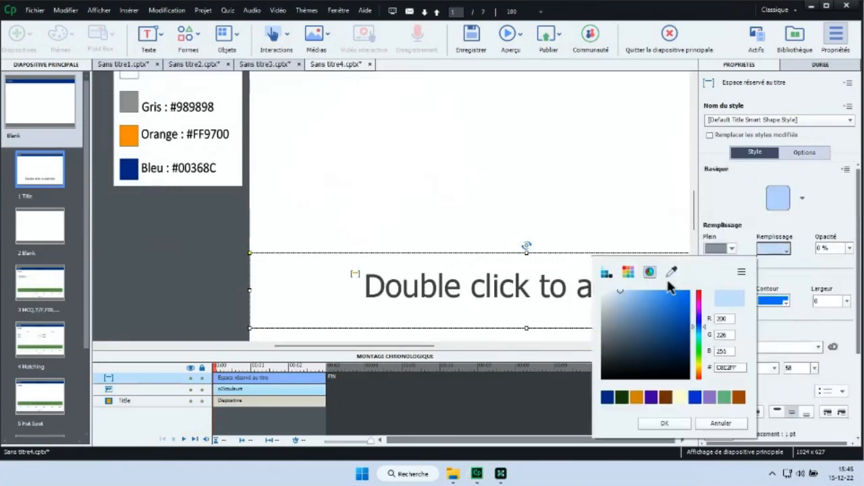
left_click(628, 272)
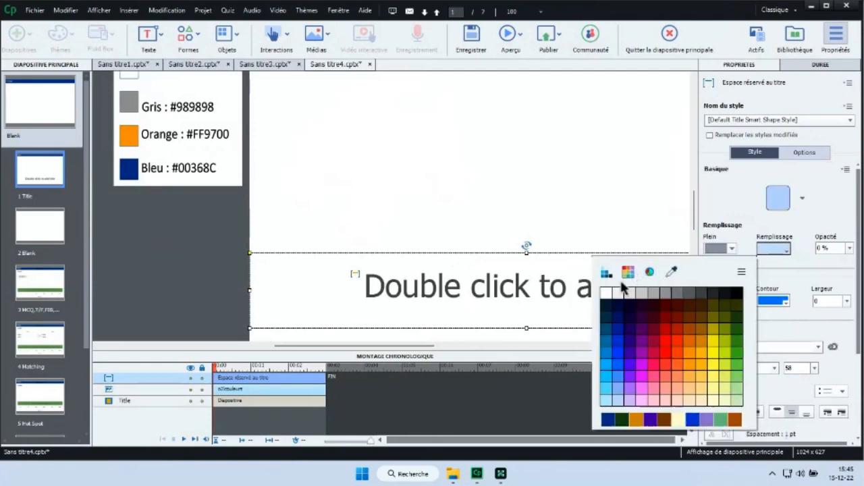
left_click(610, 291)
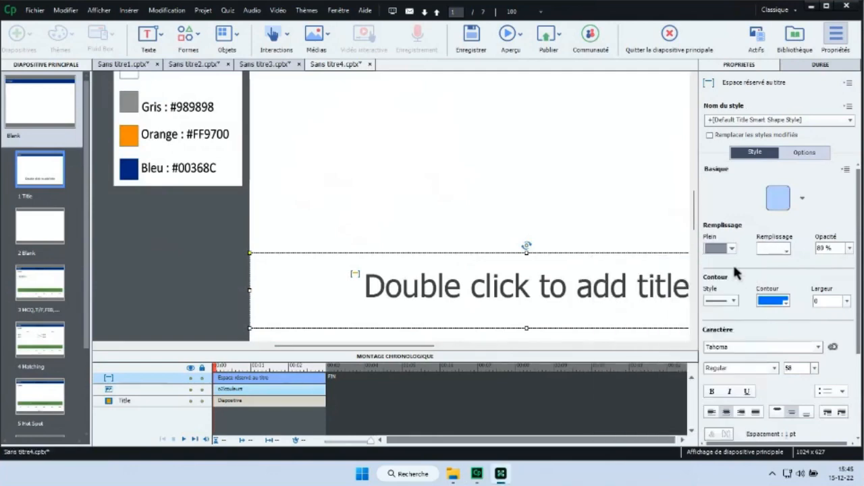
left_click(848, 249)
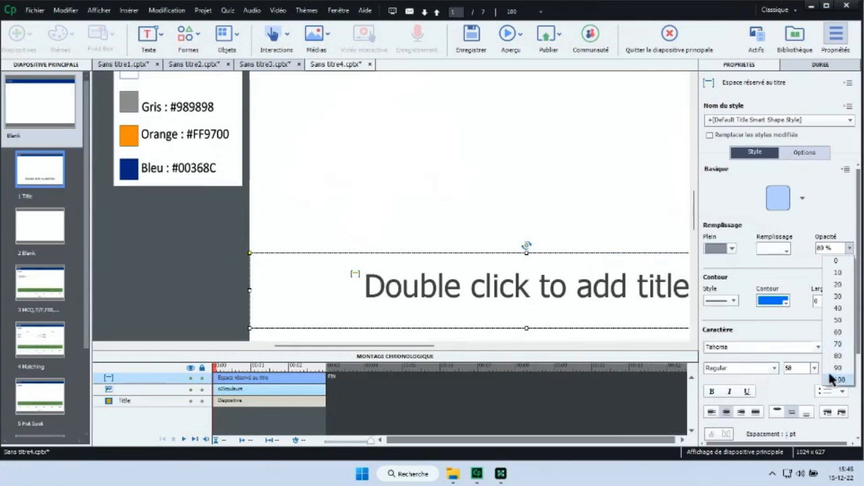
left_click(834, 378)
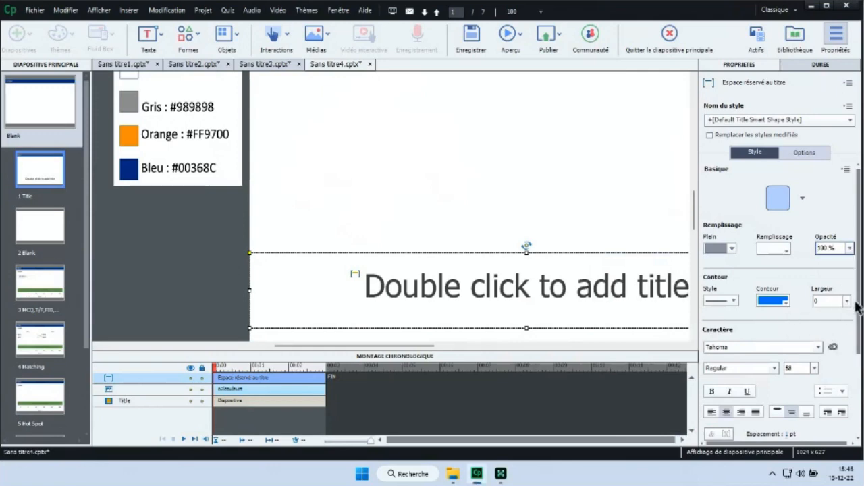
Set the title placeholder's text colour to the brand's dark blue.
scroll(847, 301, "down", 3)
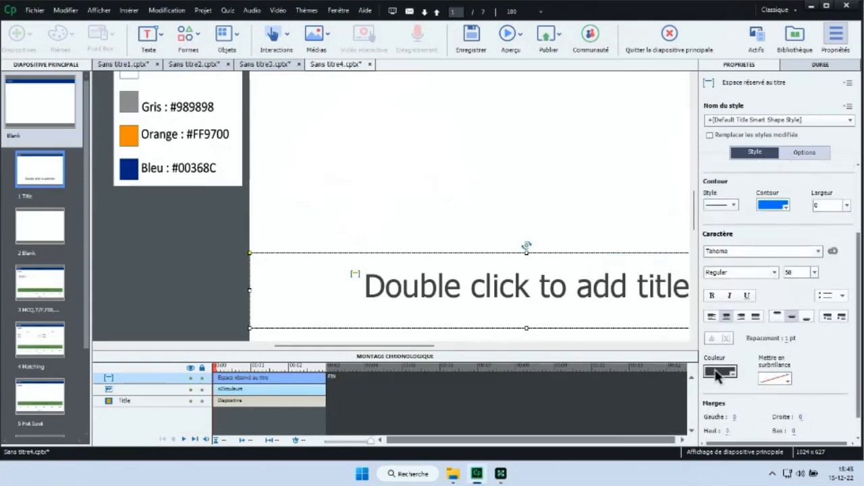
left_click(719, 372)
left_click(569, 347)
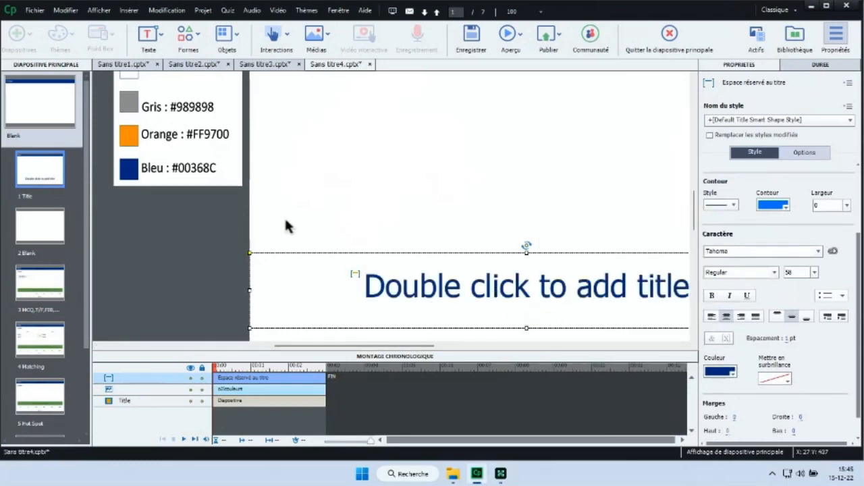
Fill the title placeholder with the brand's dark blue and set its text colour to white.
scroll(484, 266, "down", 2)
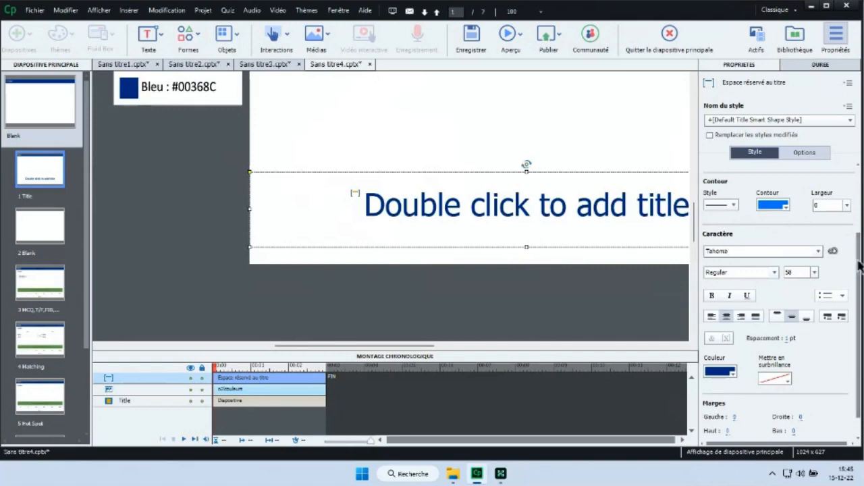
scroll(859, 267, "up", 3)
left_click(773, 216)
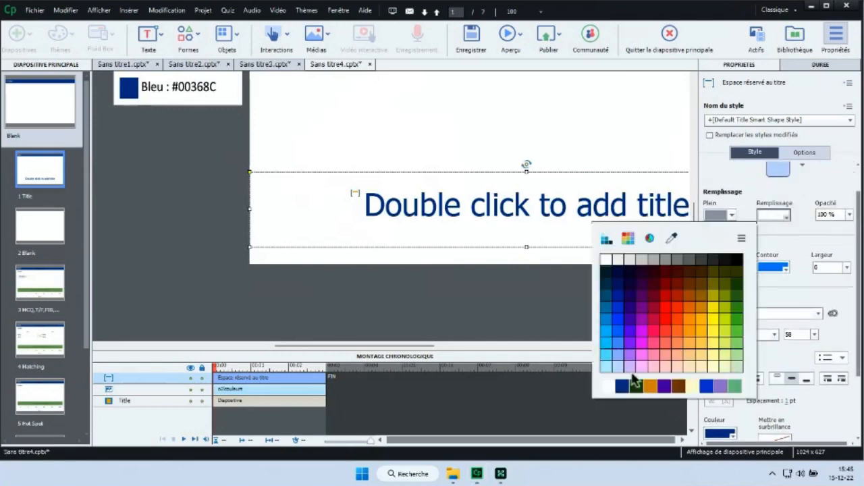
left_click(624, 385)
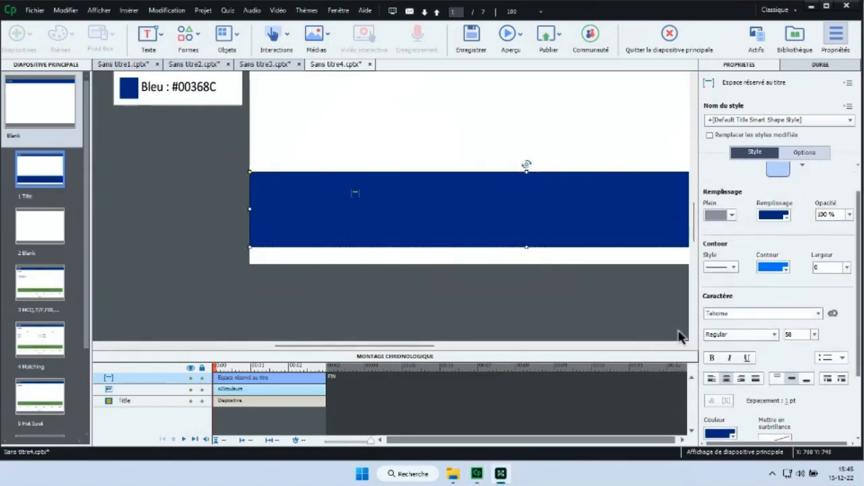
left_click(717, 436)
left_click(555, 308)
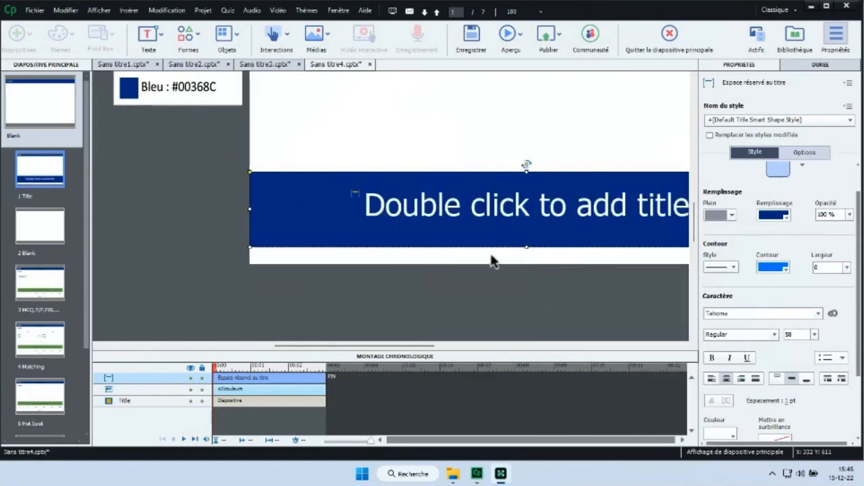
Extend the title placeholder's lower edge down to the bottom edge of the Title master slide.
left_click_drag(527, 248, 526, 268)
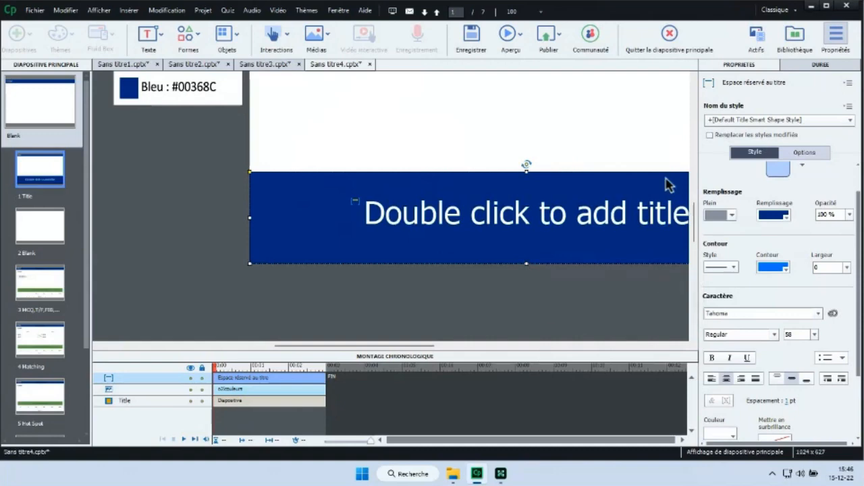
scroll(588, 317, "up", 4)
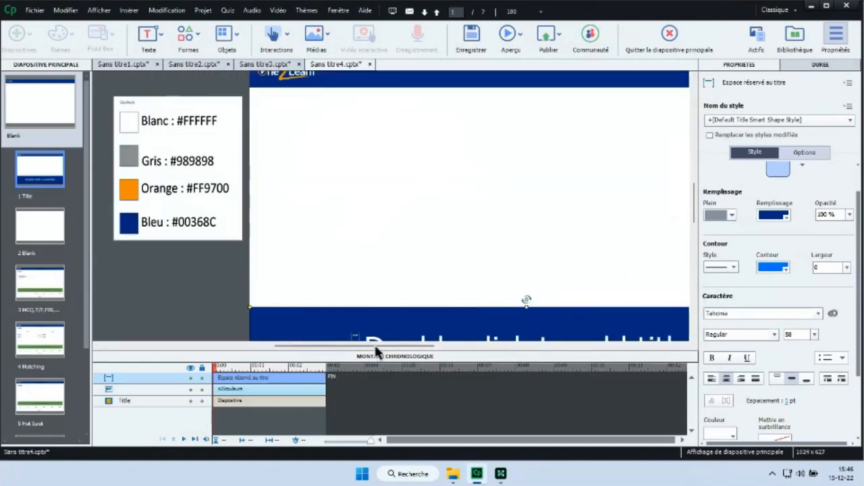
left_click_drag(376, 347, 412, 349)
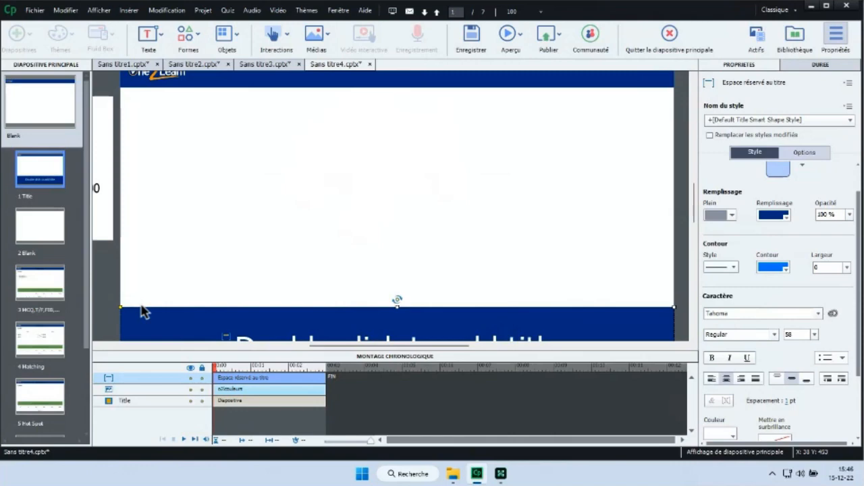
Insert an image placeholder on the Title master slide and place it at the slide's left edge, directly below the blue header banner.
left_click(129, 10)
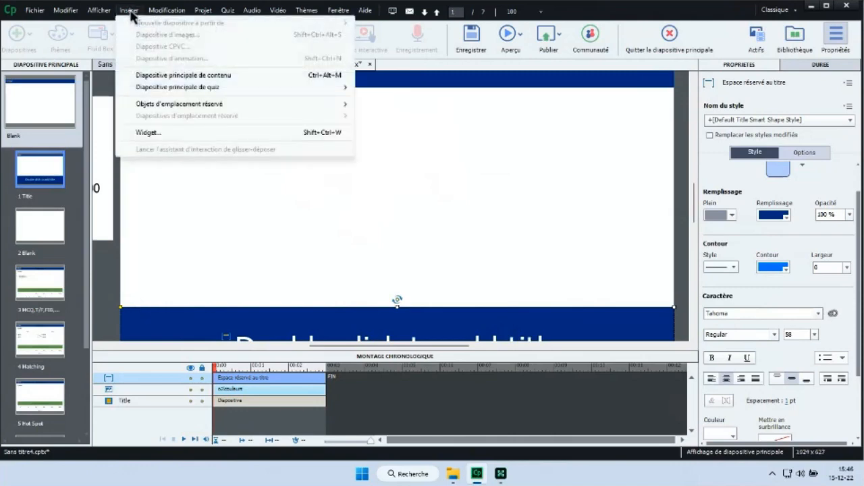
mouse_move(140, 109)
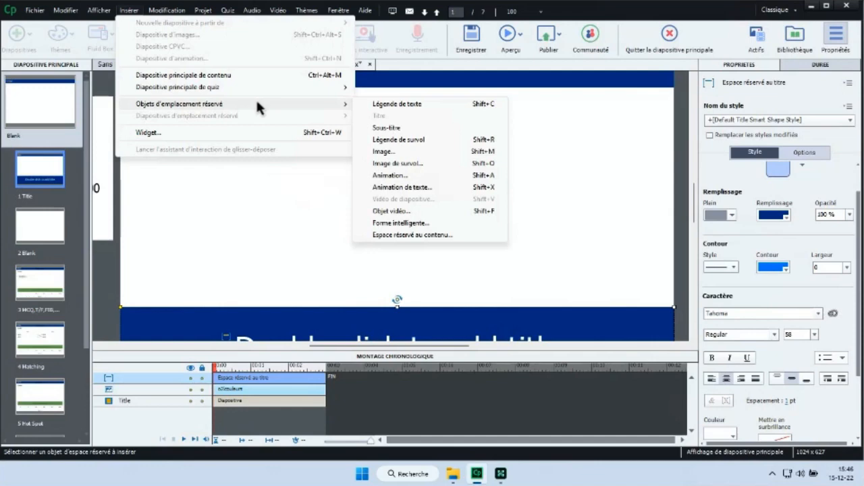
left_click(386, 158)
left_click_drag(367, 227, 173, 142)
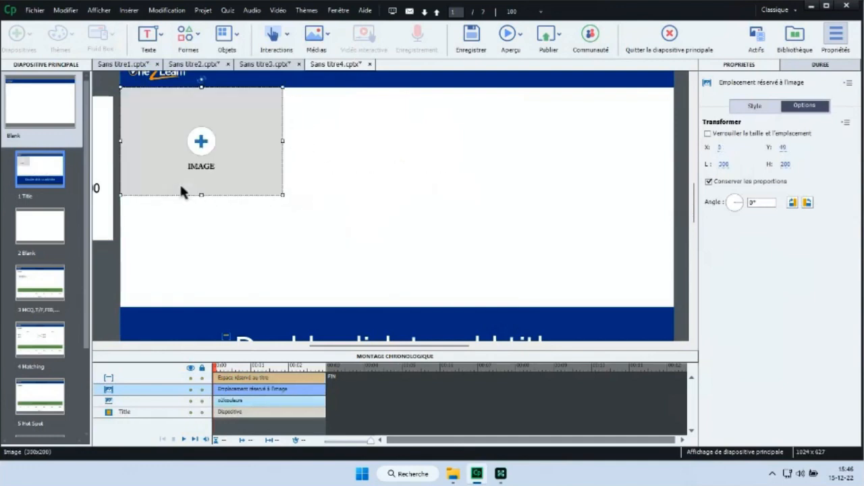
Turn off proportion locking for the image placeholder and set its width to 1024 and its height to 384.
left_click(708, 181)
left_click(726, 164)
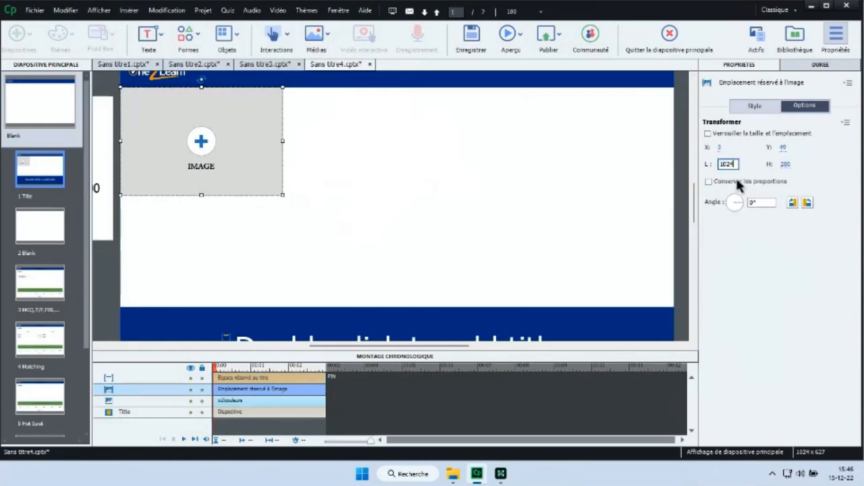
left_click(790, 165)
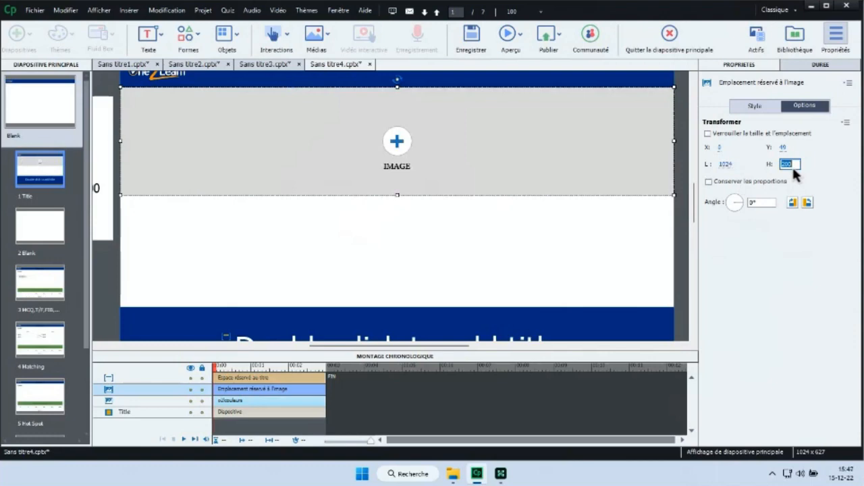
type("384")
key("Return")
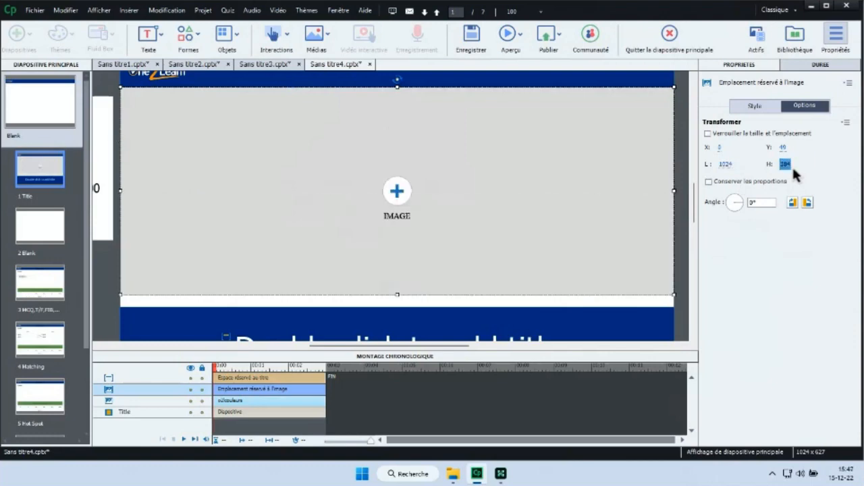
Extend the title placeholder's upper edge up to meet the bottom edge of the image placeholder on the Title master slide.
left_click(581, 245)
scroll(599, 257, "down", 1)
left_click(391, 268)
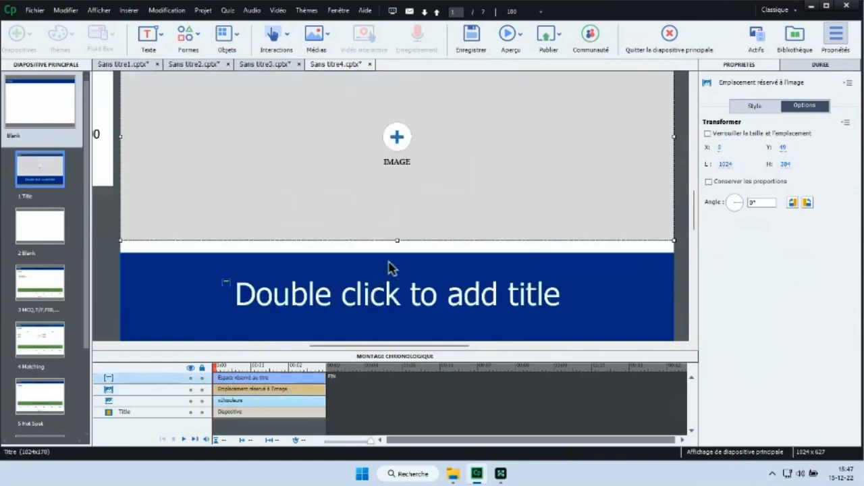
left_click_drag(399, 254, 398, 241)
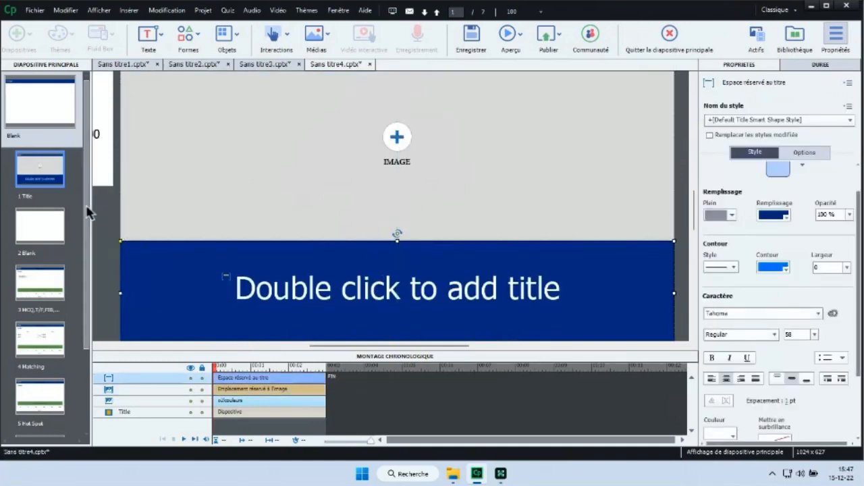
mouse_move(86, 201)
left_mouse_down()
mouse_move(83, 241)
mouse_move(87, 195)
left_mouse_up()
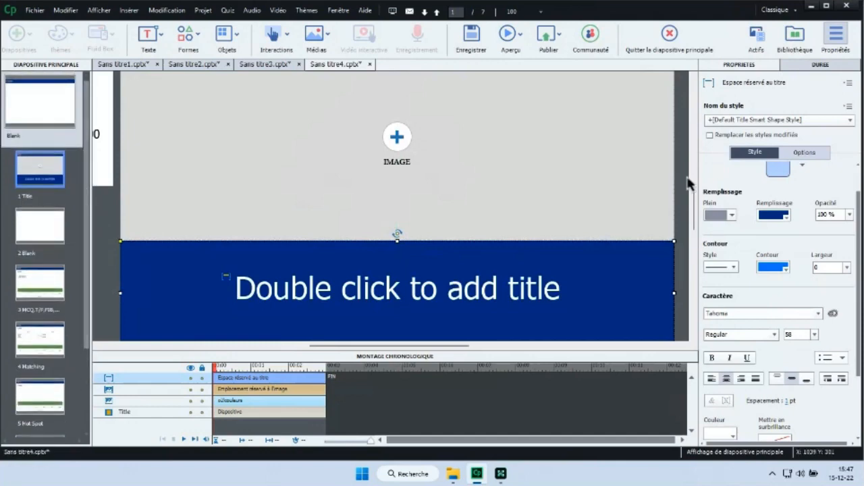
mouse_move(699, 208)
left_mouse_down()
mouse_move(699, 191)
mouse_move(697, 201)
left_mouse_up()
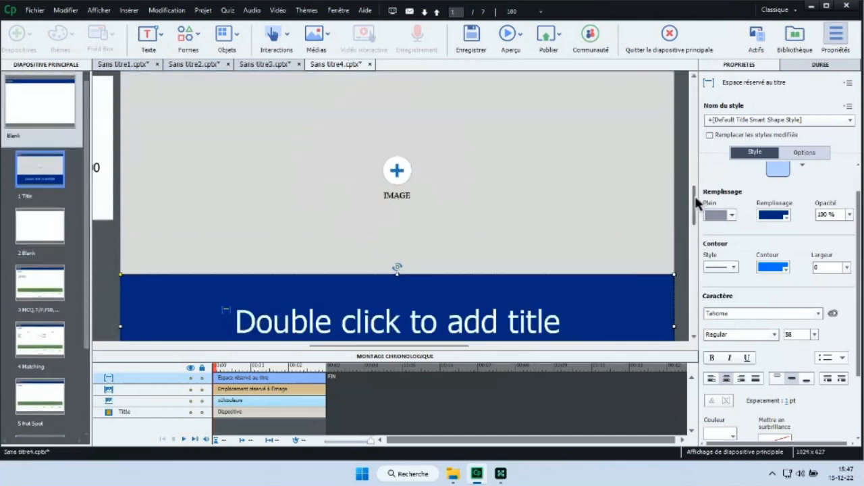
Insert a new content master slide directly after the Title master slide and name it "Titre Seul".
left_click(56, 189)
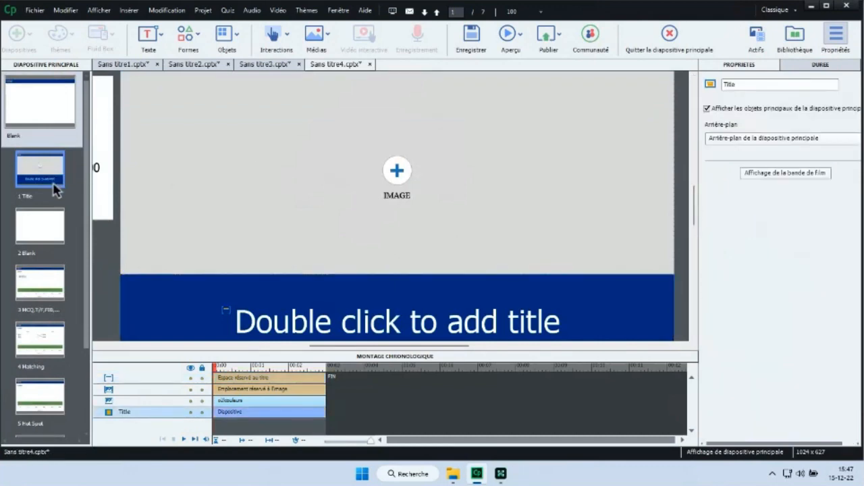
left_click(130, 11)
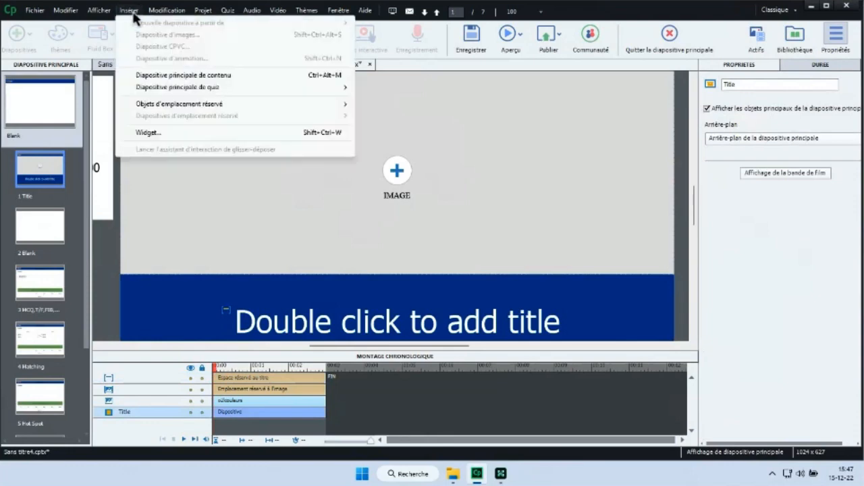
left_click(148, 78)
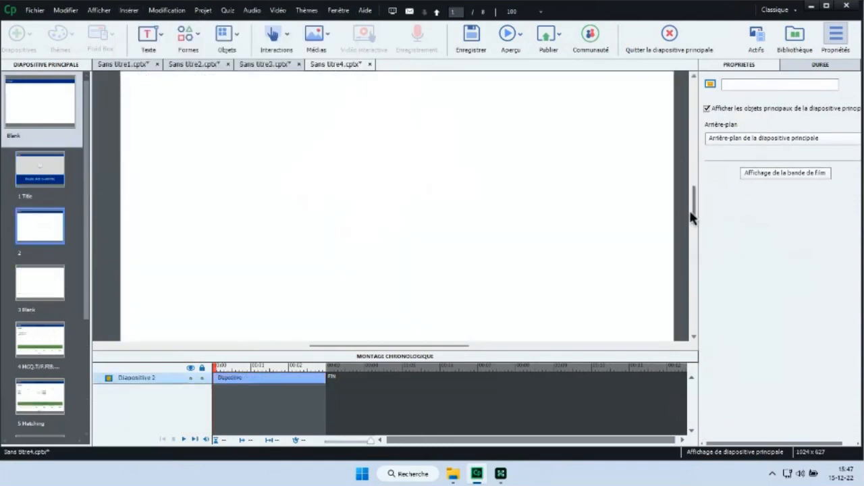
scroll(694, 217, "up", 2)
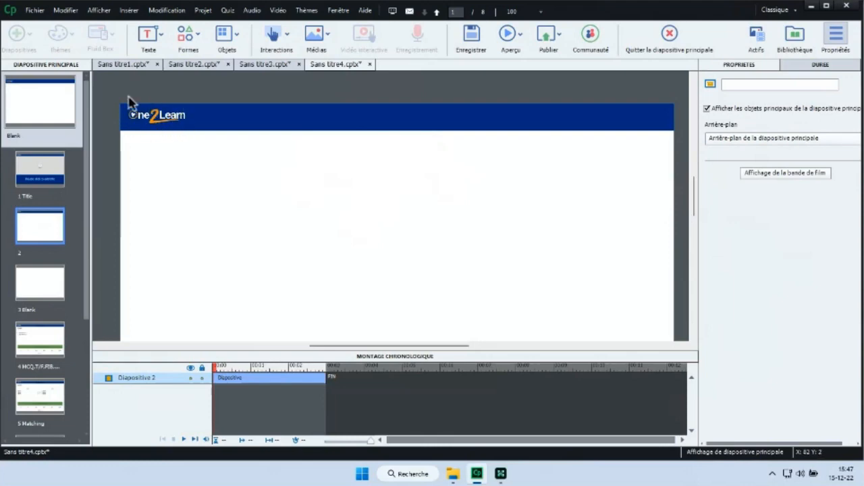
left_click(37, 90)
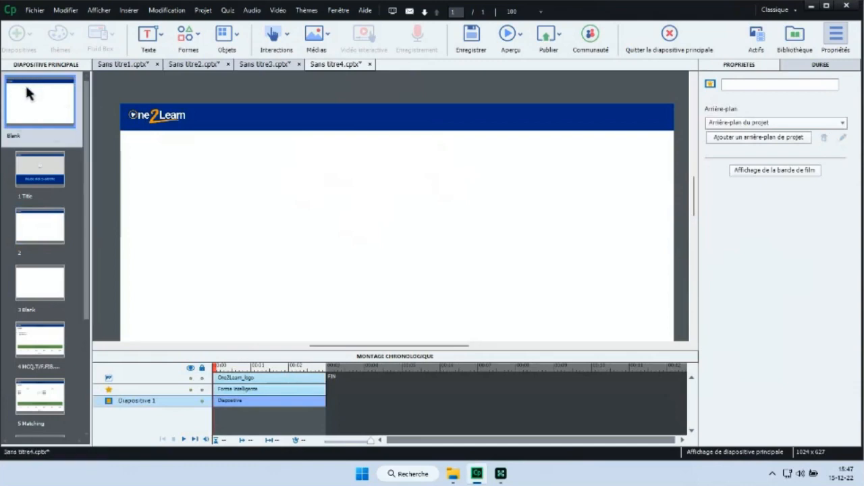
left_click(36, 220)
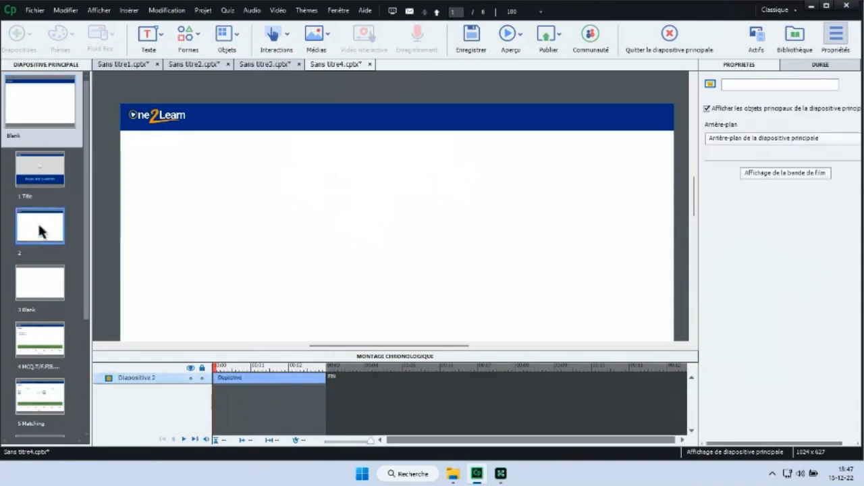
left_click(741, 86)
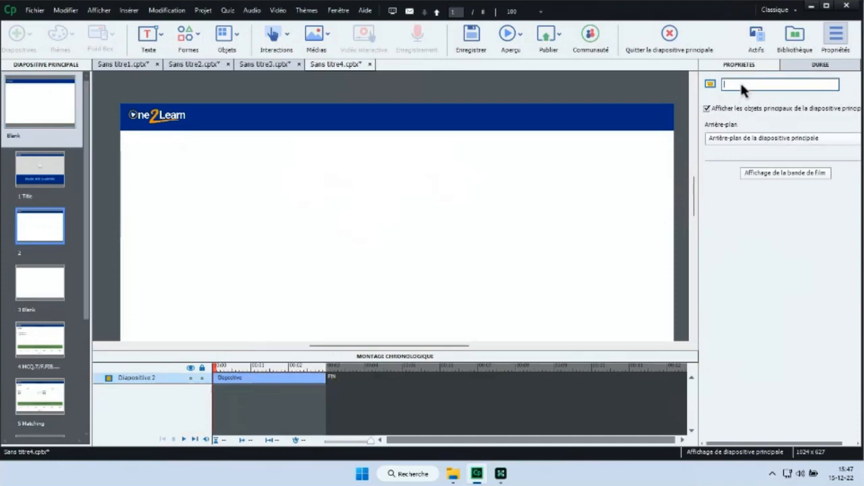
type("Titre Seul")
key("Return")
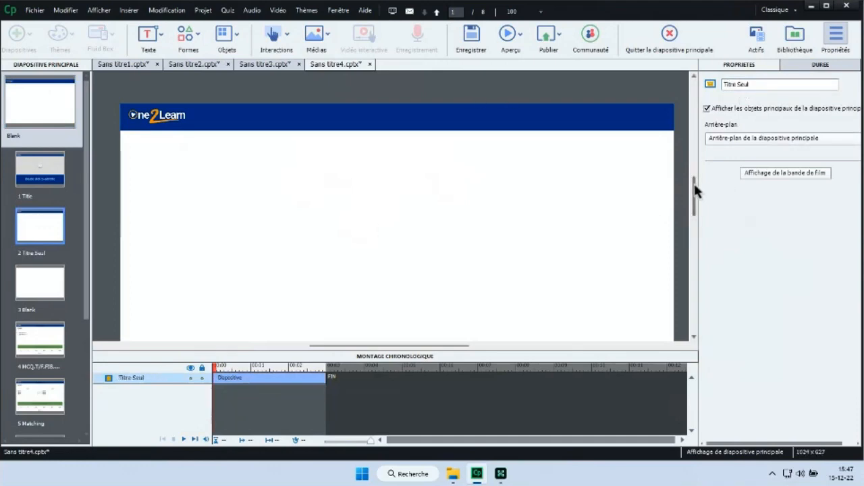
Insert a title placeholder on the Titre Seul slide, fitted inside the blue header band beside the logo, about 44 px high.
left_click_drag(694, 185, 695, 188)
left_click(404, 357)
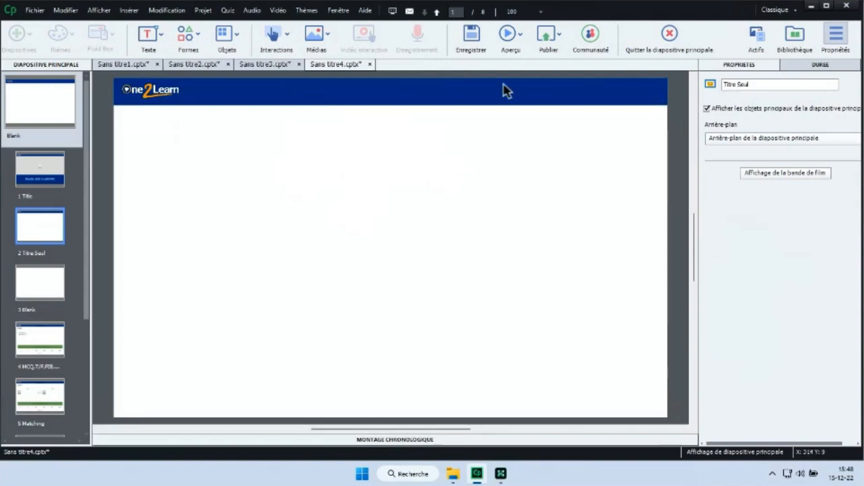
left_click(125, 11)
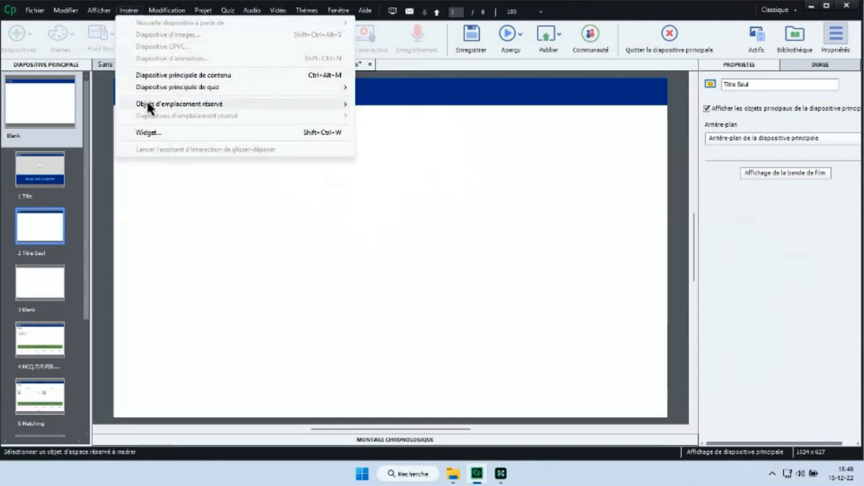
mouse_move(148, 107)
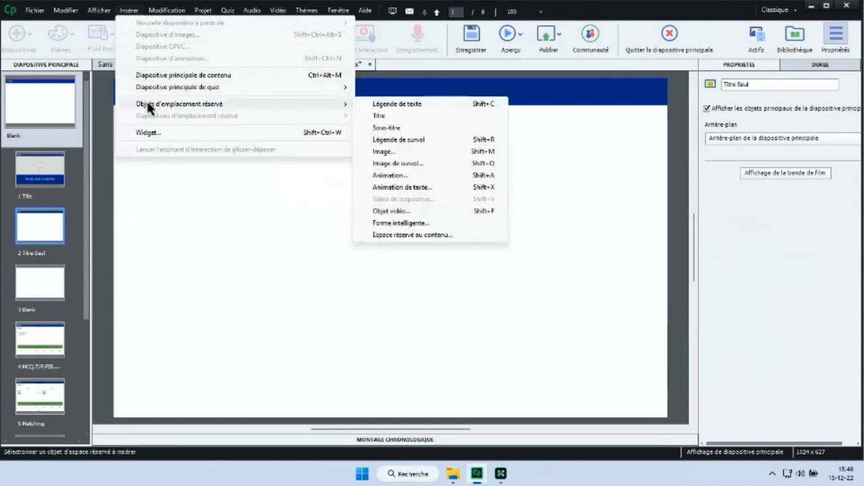
left_click(380, 116)
left_click_drag(387, 249, 250, 115)
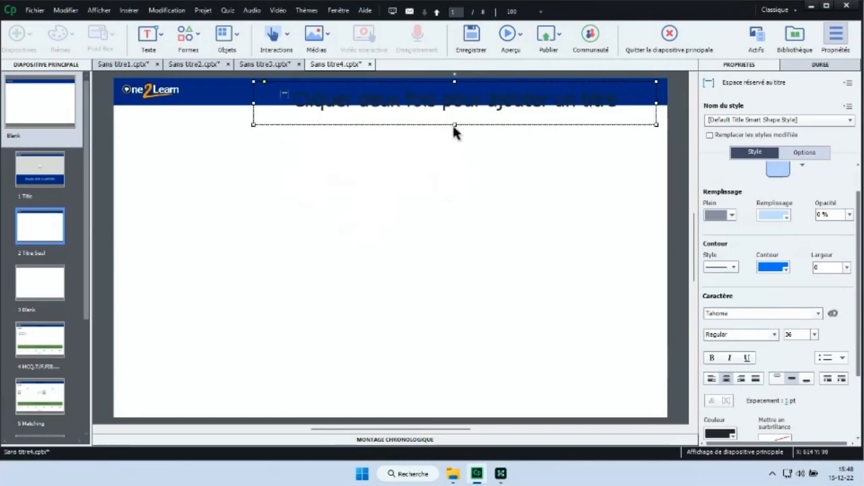
left_click_drag(453, 126, 453, 105)
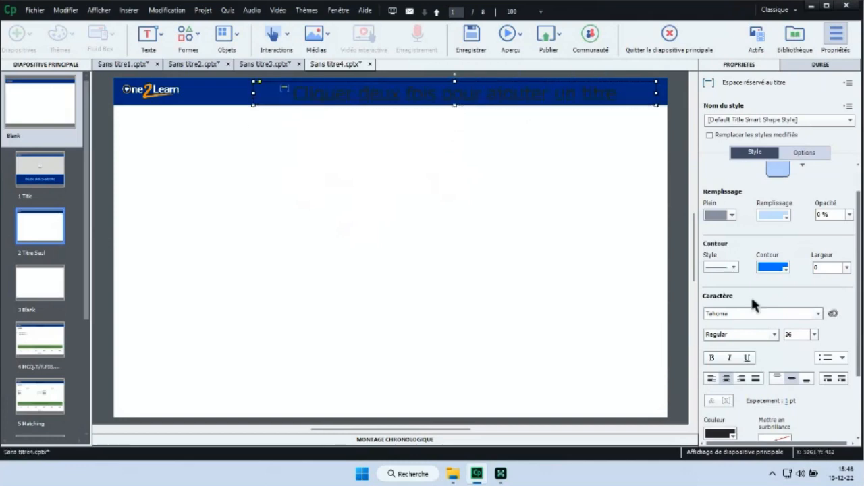
Format the header title placeholder's text in white at font size 28 with right alignment.
left_click(721, 433)
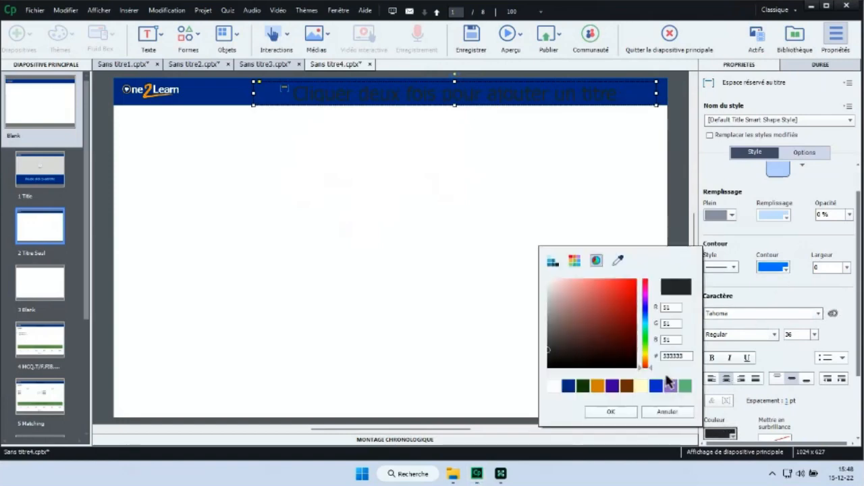
left_click(555, 387)
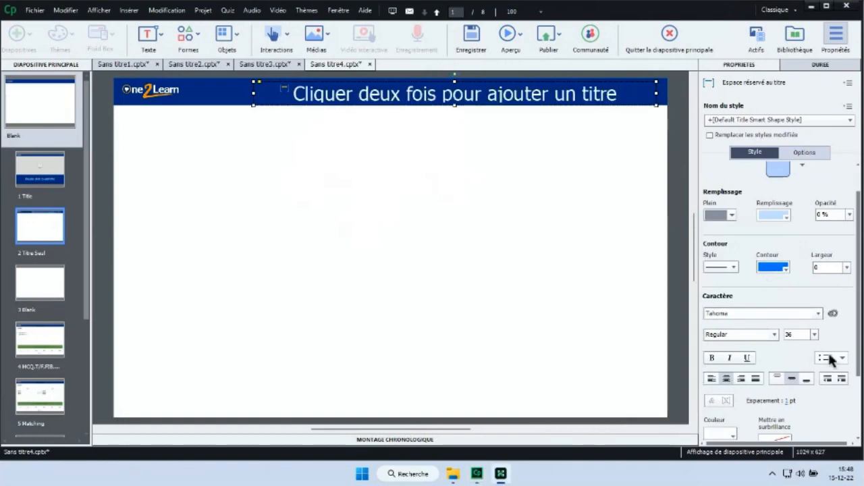
left_click(814, 334)
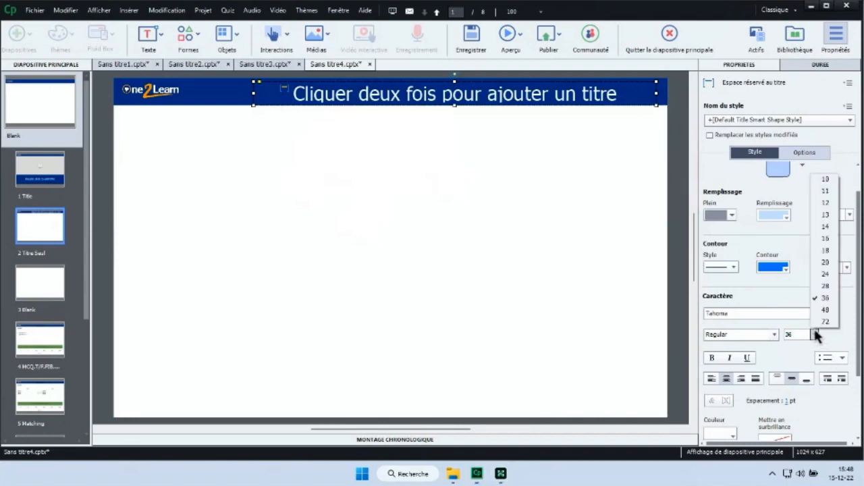
left_click(825, 263)
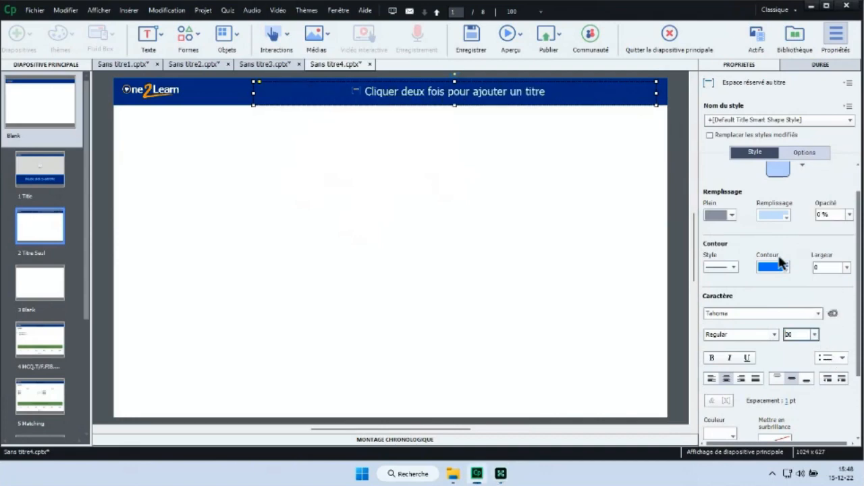
left_click(814, 334)
left_click(825, 291)
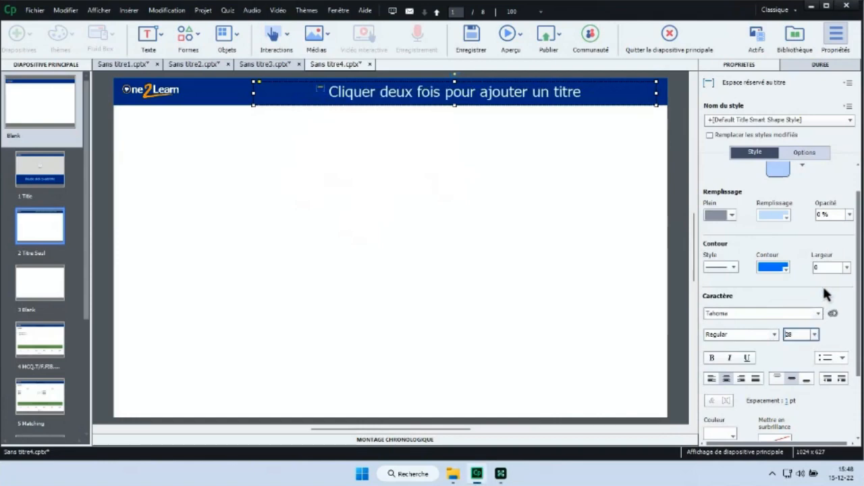
left_click(744, 379)
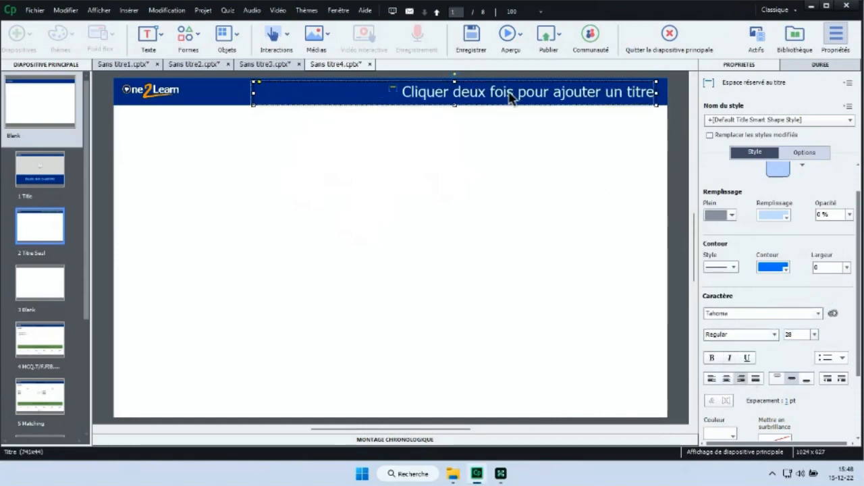
Widen the header title placeholder toward the logo to about 841 px and save its formatting changes into the existing style.
left_click(520, 153)
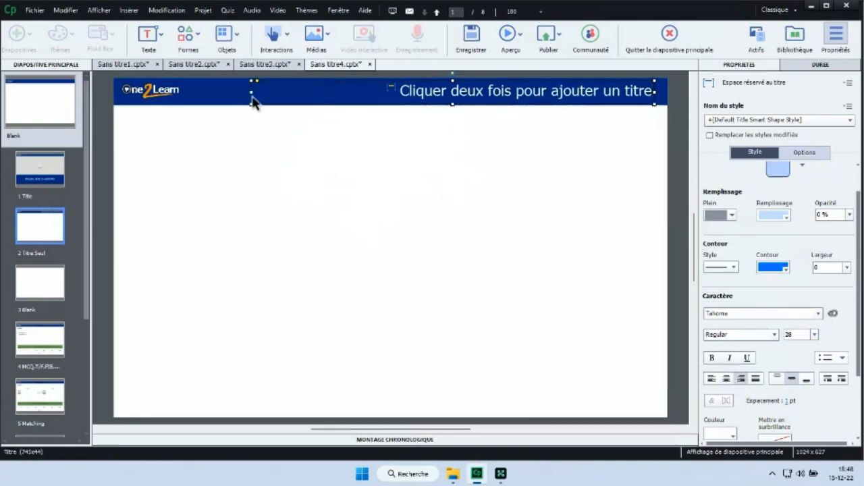
left_click_drag(252, 99, 200, 96)
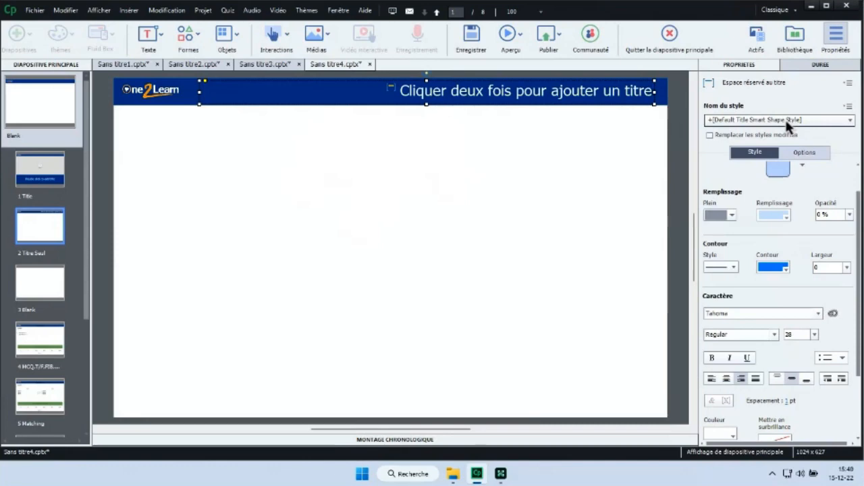
left_click(847, 106)
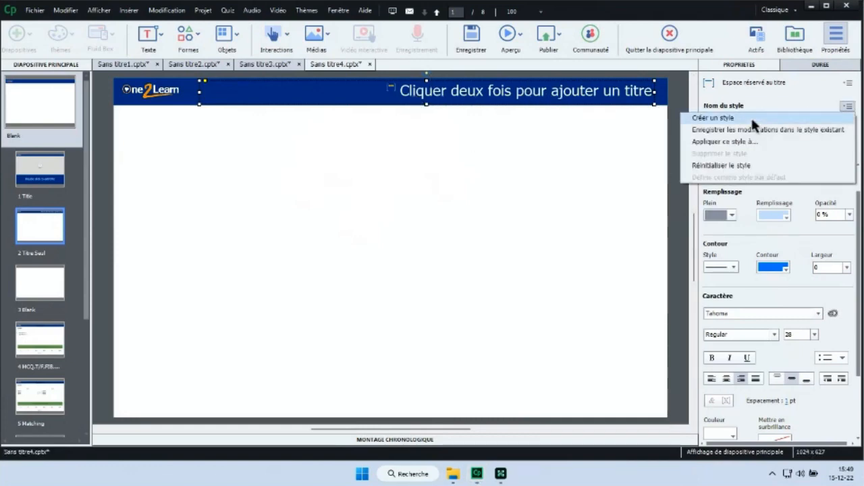
left_click(699, 130)
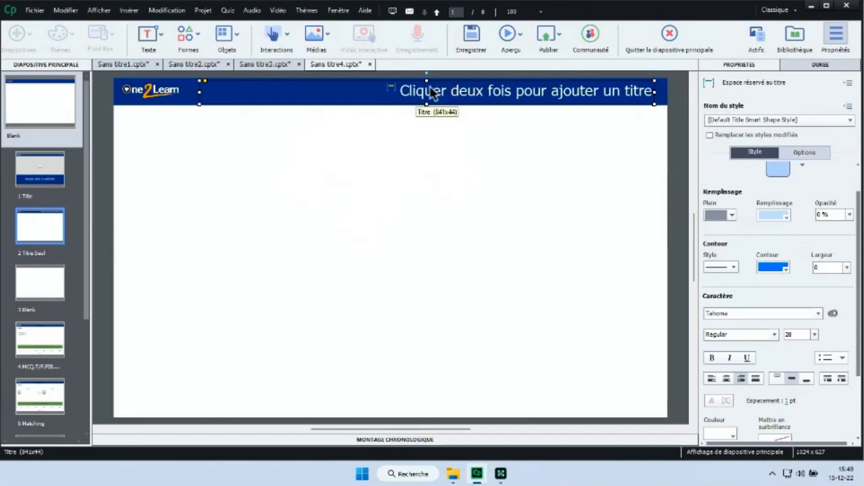
Create a new object style named "Titre Projet" from the large title placeholder on the Title master slide.
left_click(57, 182)
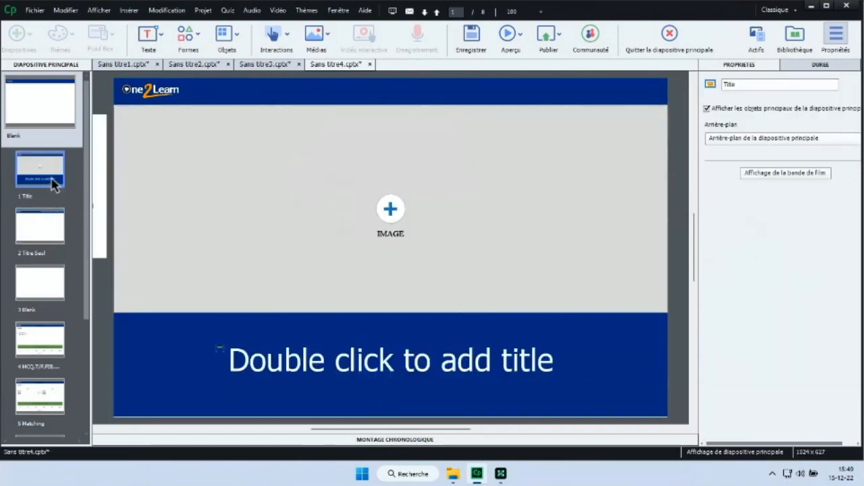
left_click(332, 368)
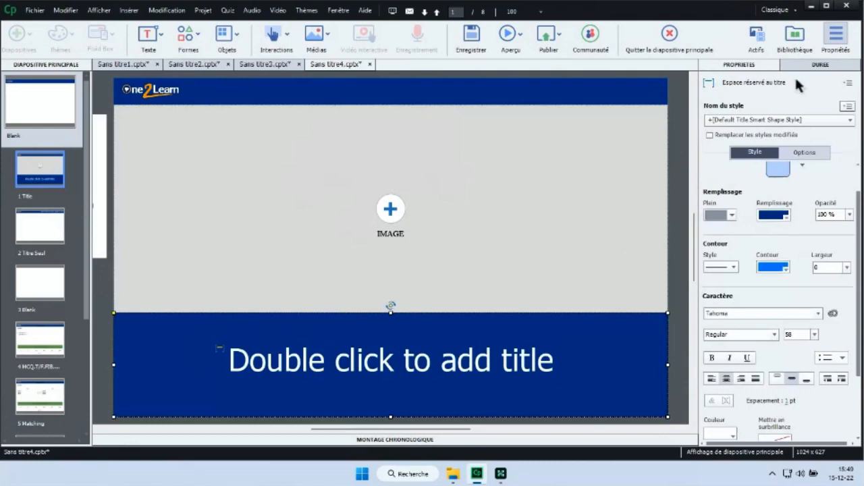
left_click(847, 107)
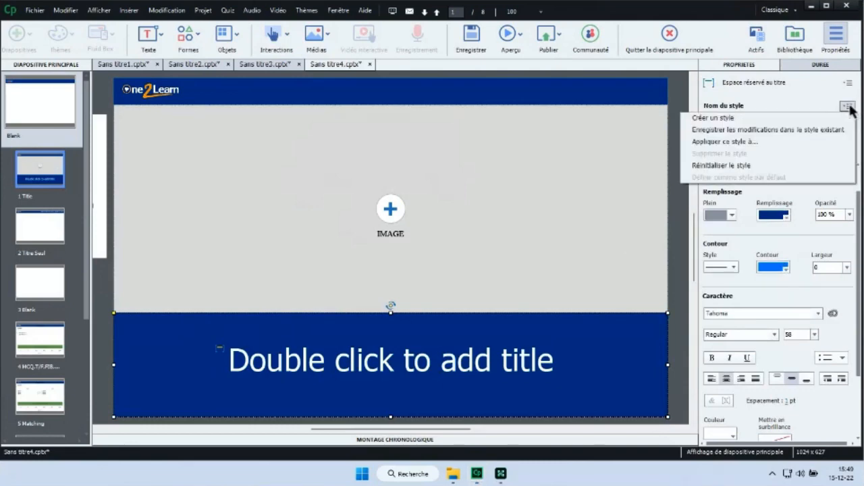
left_click(725, 119)
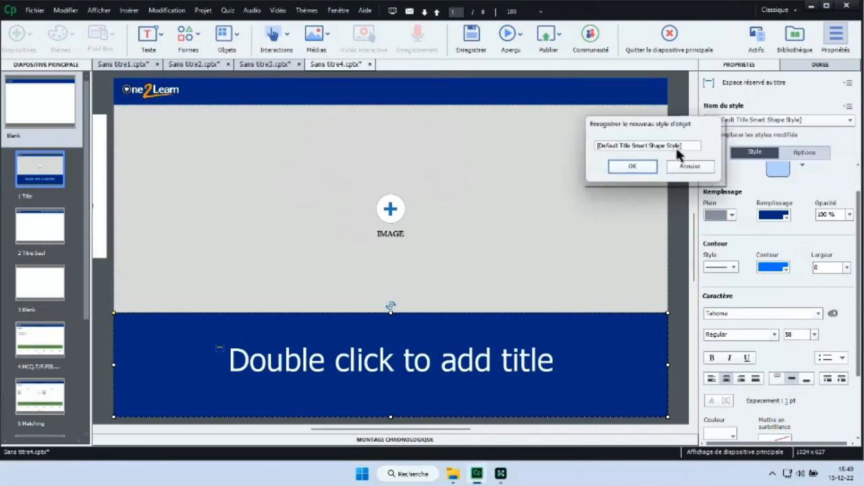
left_click_drag(689, 147, 593, 154)
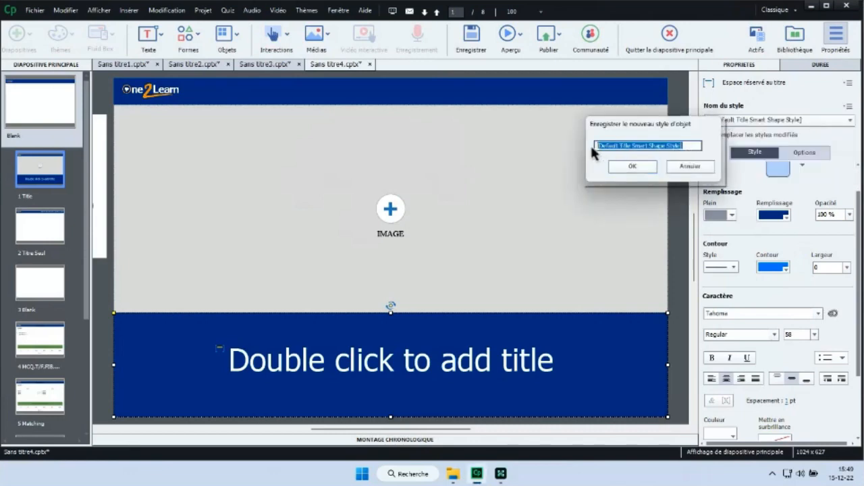
type("Titre Projet")
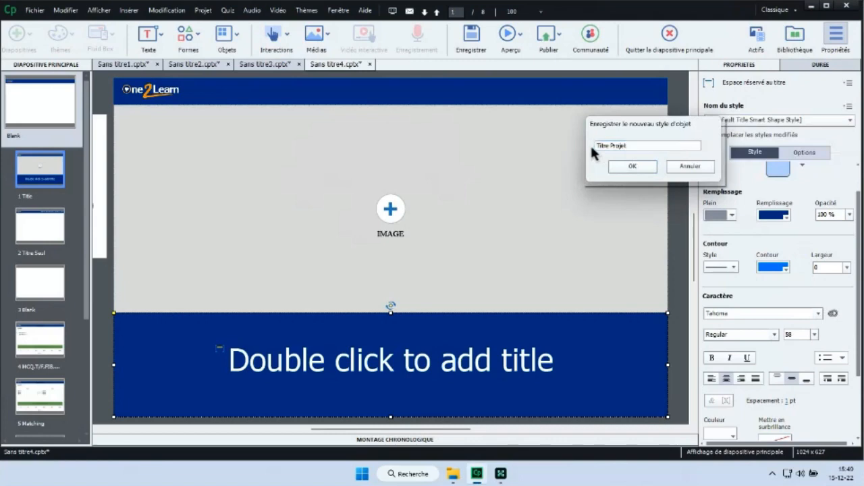
left_click(632, 168)
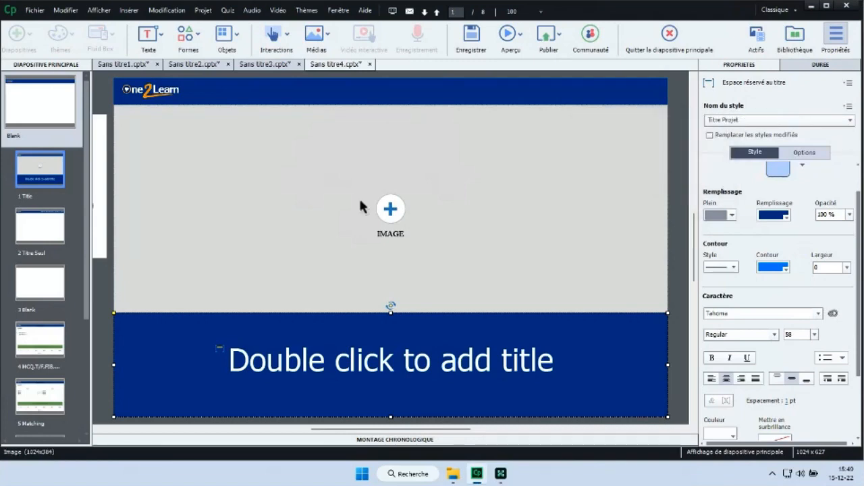
Duplicate the Titre Seul master slide and rename the copy "Titre & text".
left_click(27, 238)
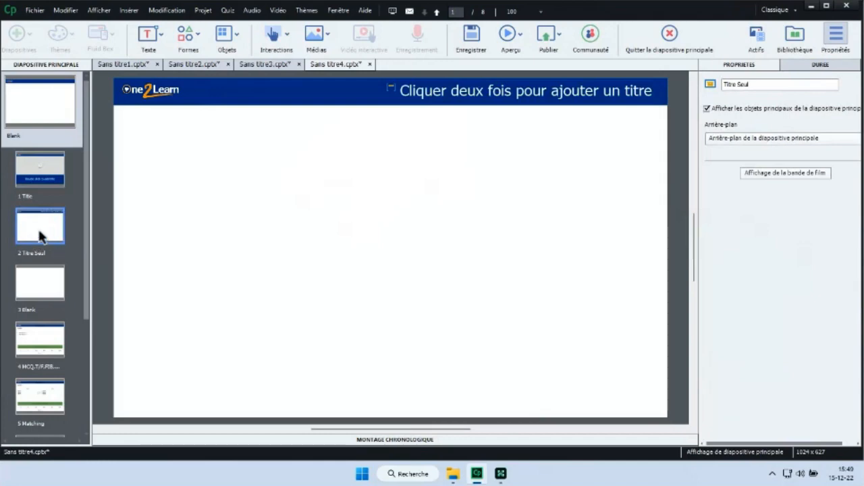
right_click(32, 221)
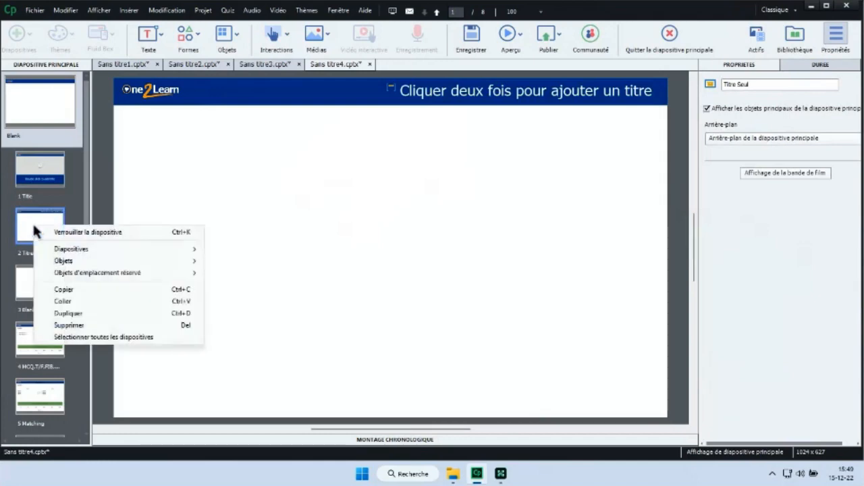
left_click(61, 314)
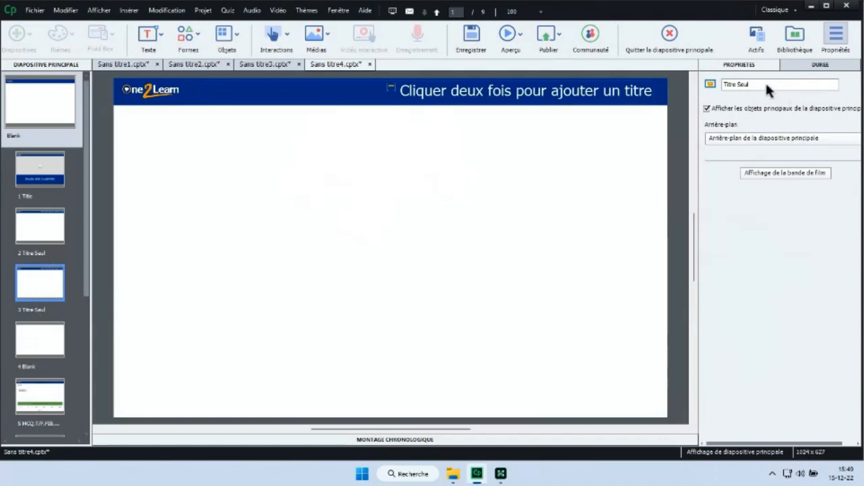
left_click_drag(763, 84, 740, 85)
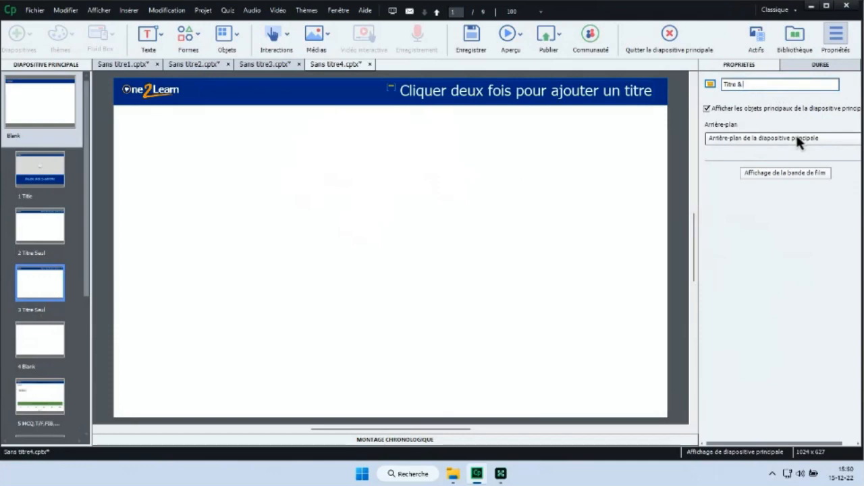
type("& text")
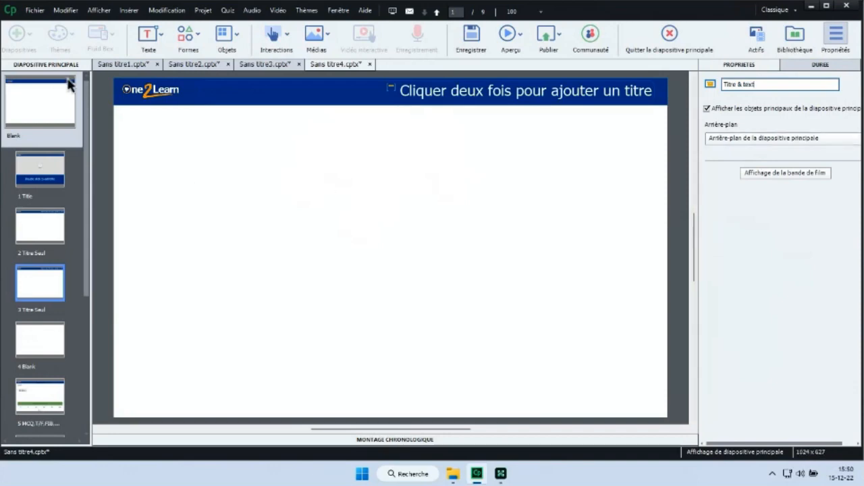
left_click(262, 182)
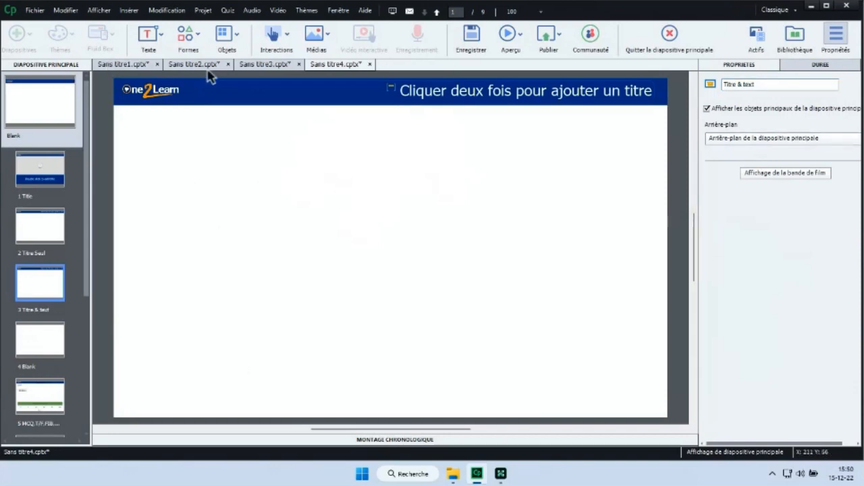
Insert a text caption placeholder on the Titre & text slide, enlarged to about 941 x 493 px to fill the area below the header.
left_click(128, 11)
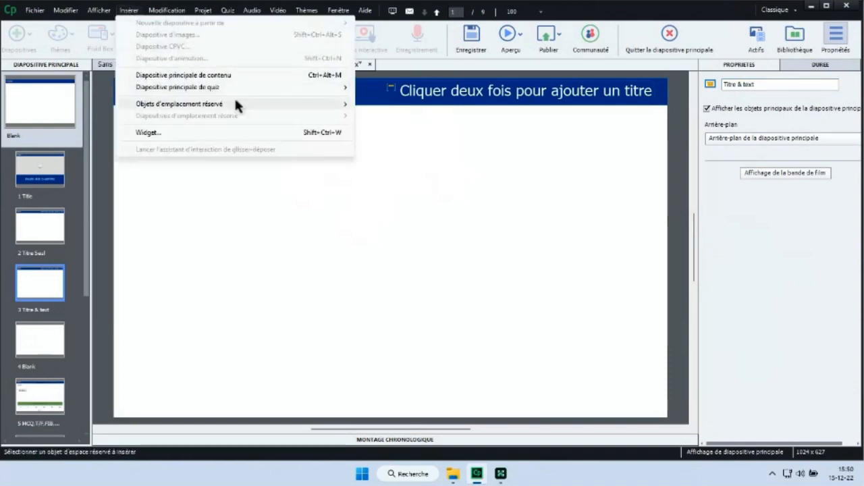
mouse_move(236, 103)
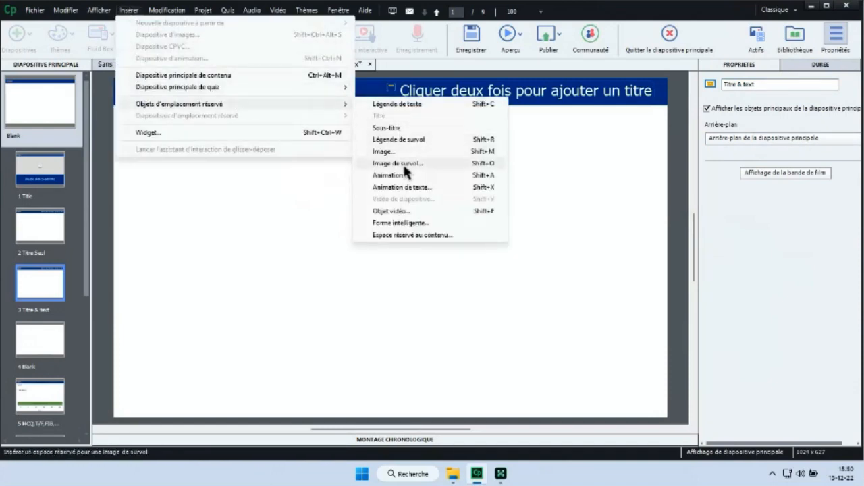
left_click(407, 104)
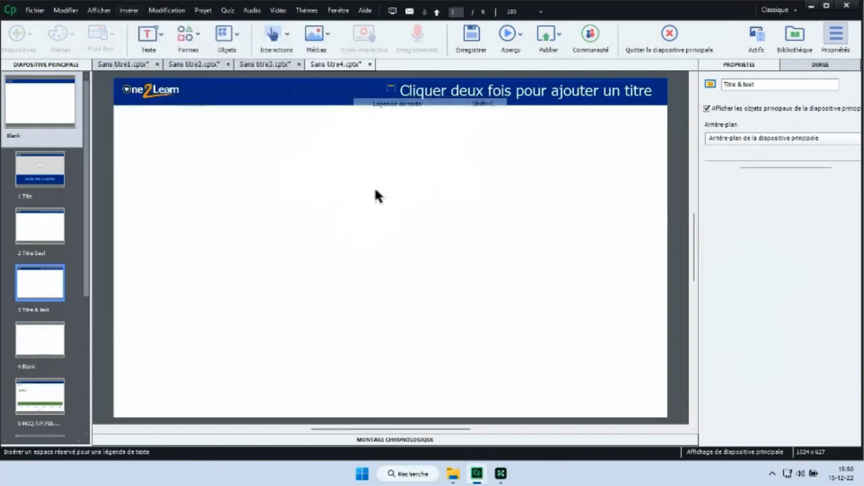
left_click_drag(376, 263, 183, 141)
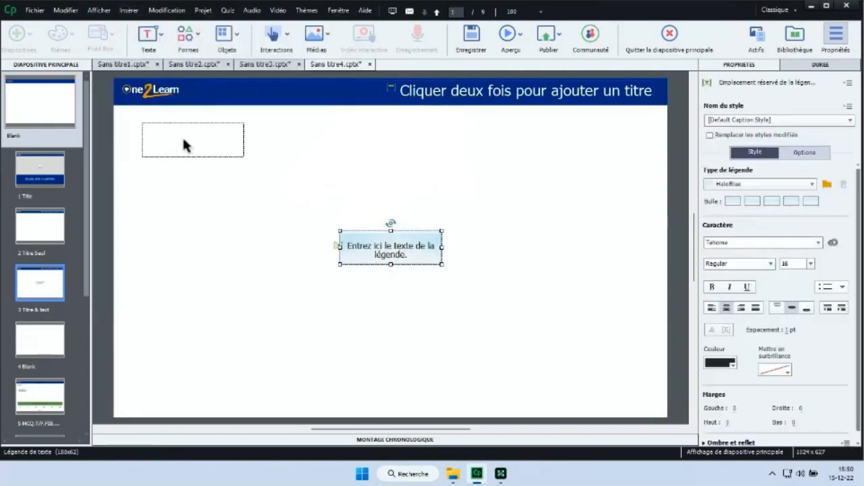
left_click_drag(243, 159, 650, 395)
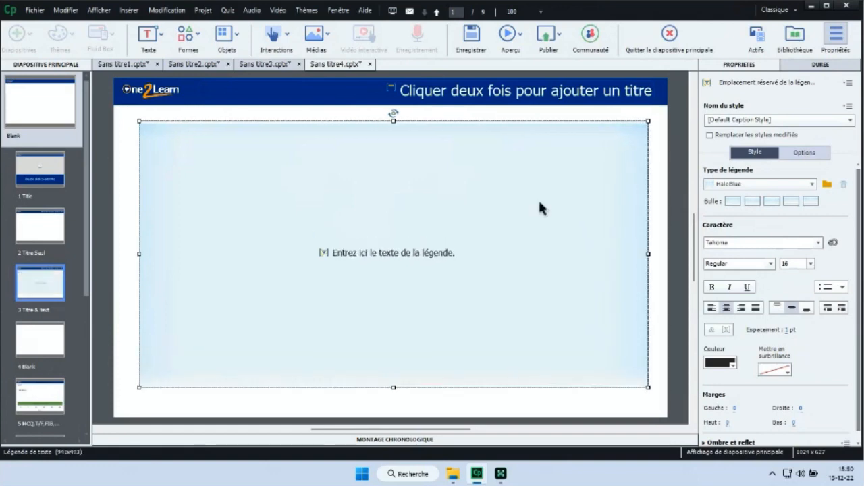
Show the alignment tools and centre the text caption placeholder horizontally and vertically on the slide.
left_click(337, 12)
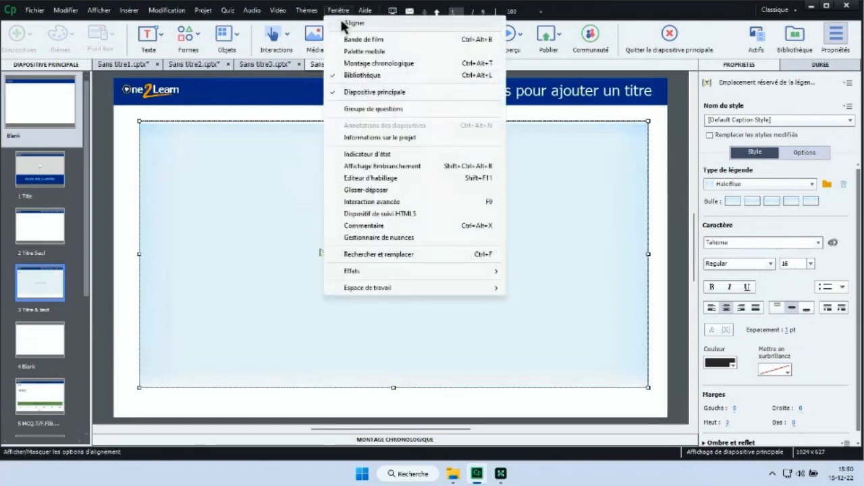
left_click(347, 24)
left_click(163, 30)
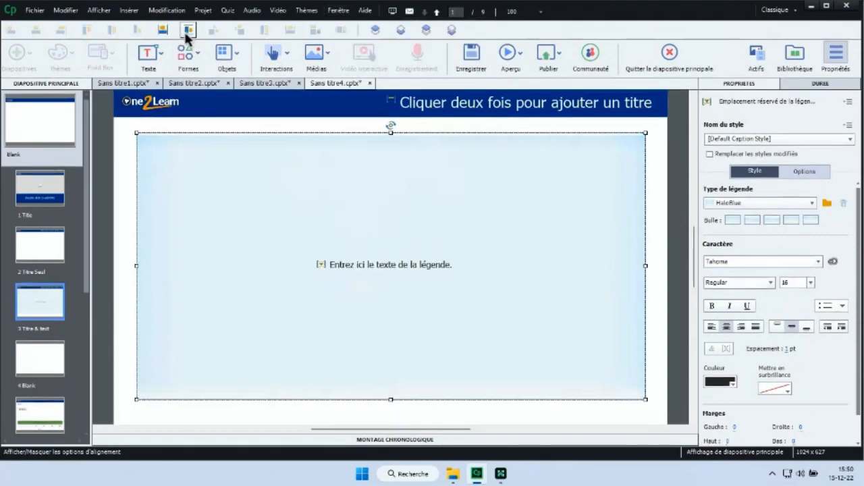
left_click(189, 31)
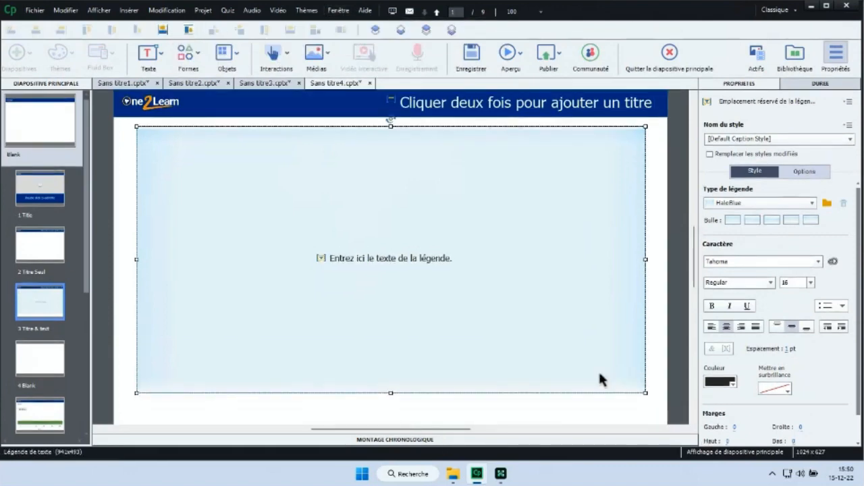
Set the text caption placeholder's caption type to transparent, leaving the text colour as it is.
left_click(811, 209)
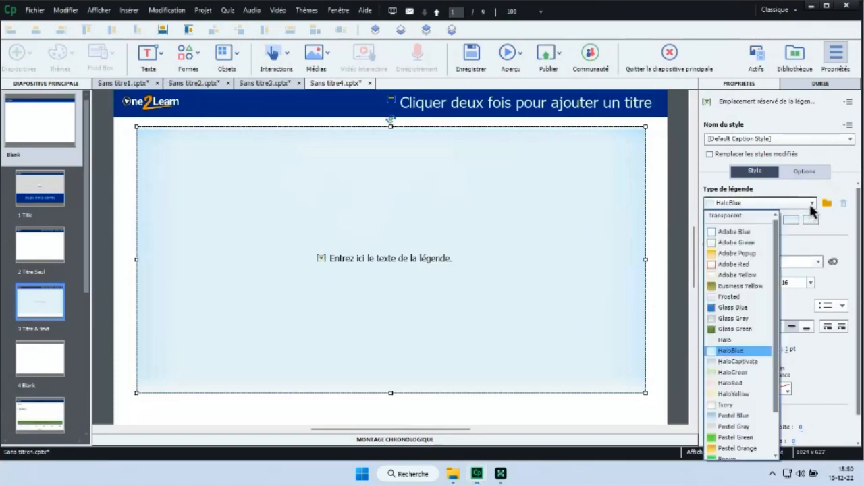
left_click(741, 216)
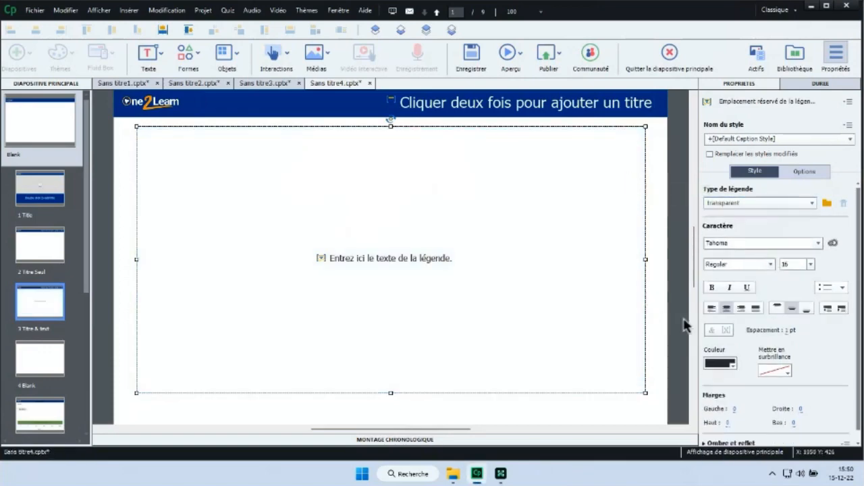
left_click(728, 364)
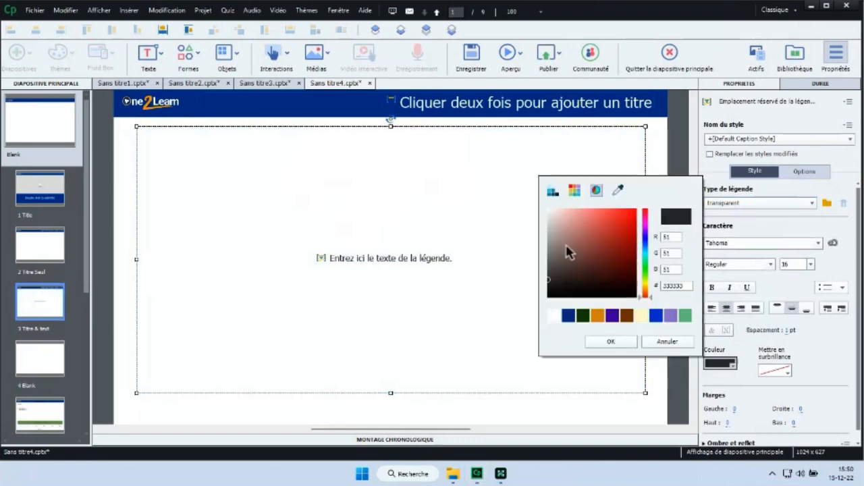
left_click(741, 352)
Align the caption placeholder's text to the left and top, and save the changes into the existing caption style.
left_click(712, 308)
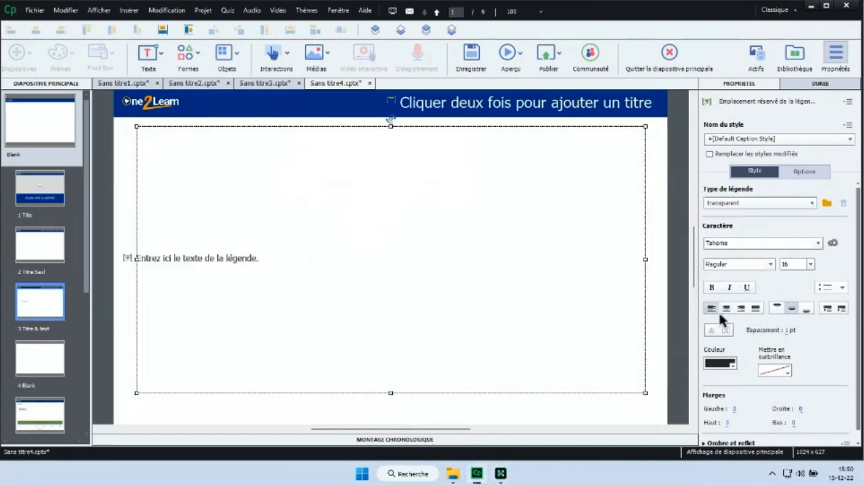
left_click(778, 308)
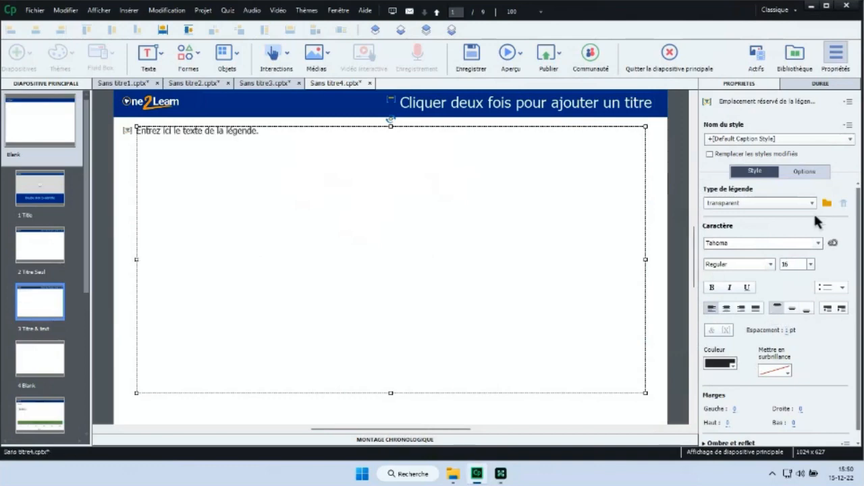
left_click(847, 126)
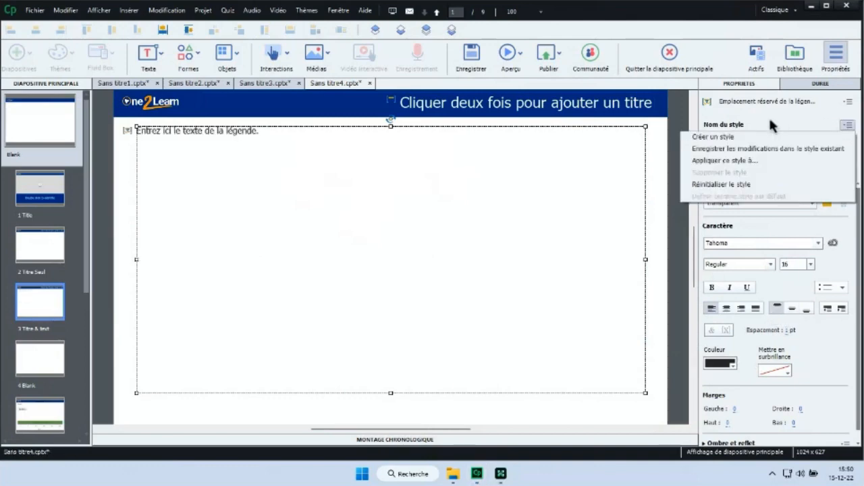
left_click(754, 147)
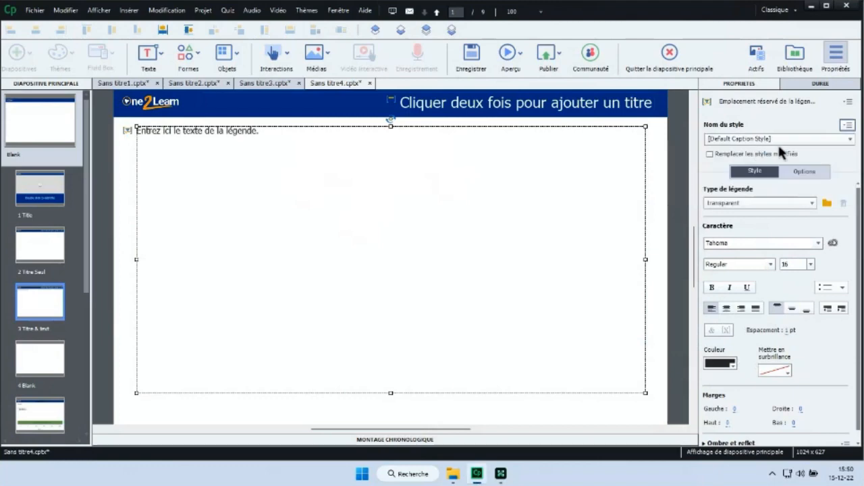
Insert a new content master slide after the Titre & text slide and name it "Texte et image".
left_click(38, 297)
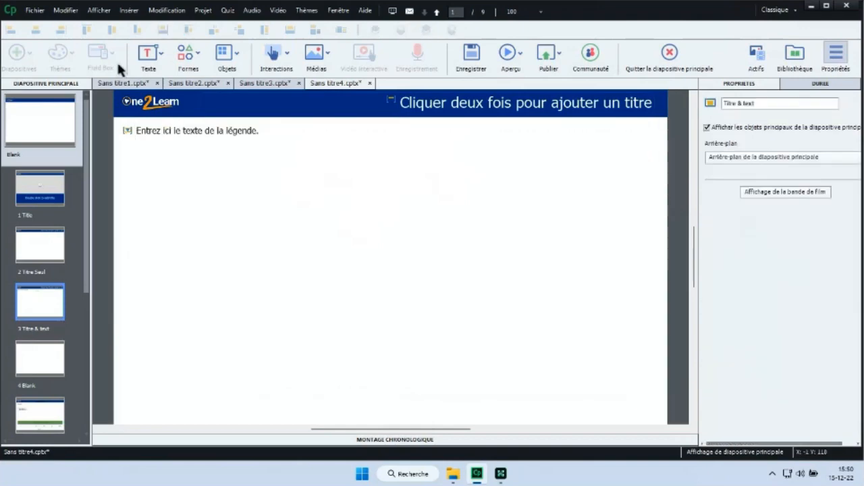
left_click(129, 10)
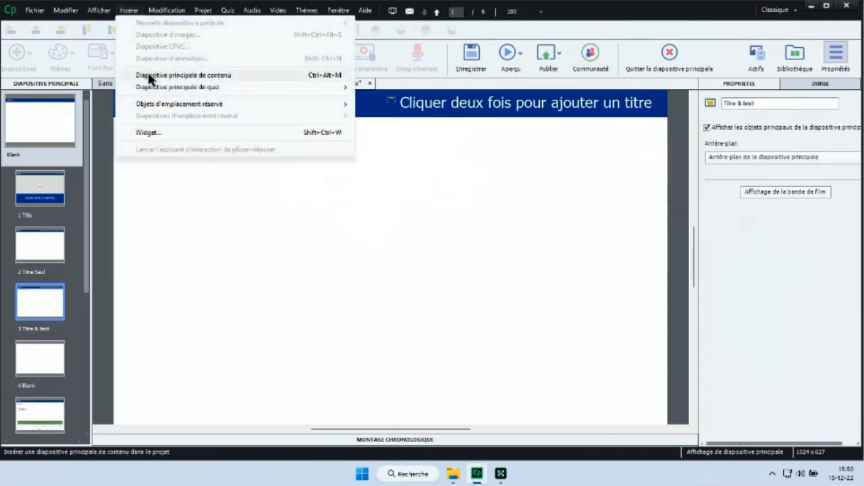
left_click(149, 76)
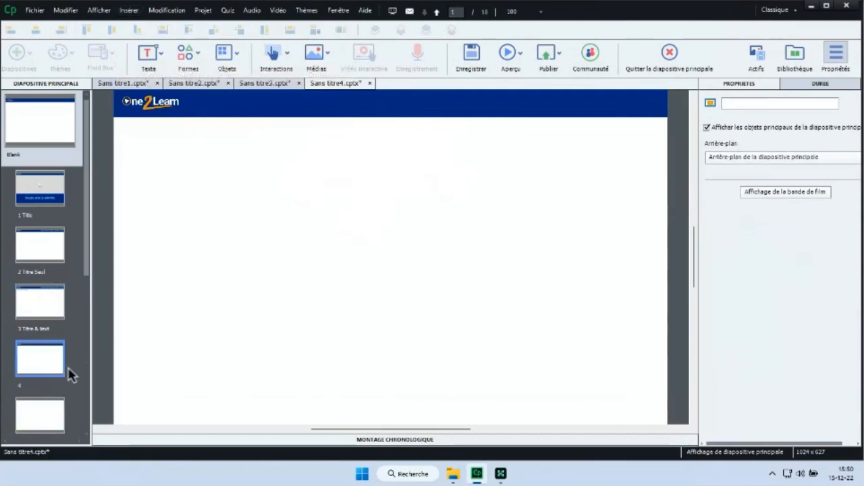
left_click(767, 110)
type("De")
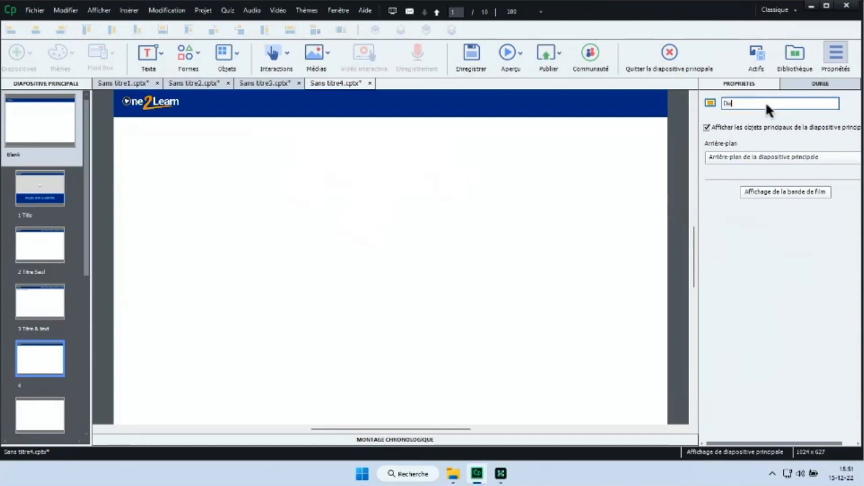
type("x co")
key("BackSpace")
key("BackSpace")
key("BackSpace")
key("BackSpace")
key("BackSpace")
key("BackSpace")
type("Texte et image")
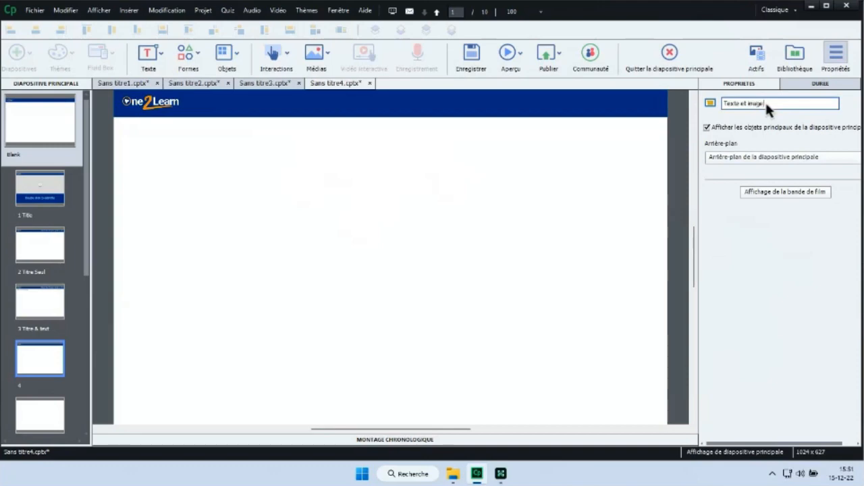
key("Return")
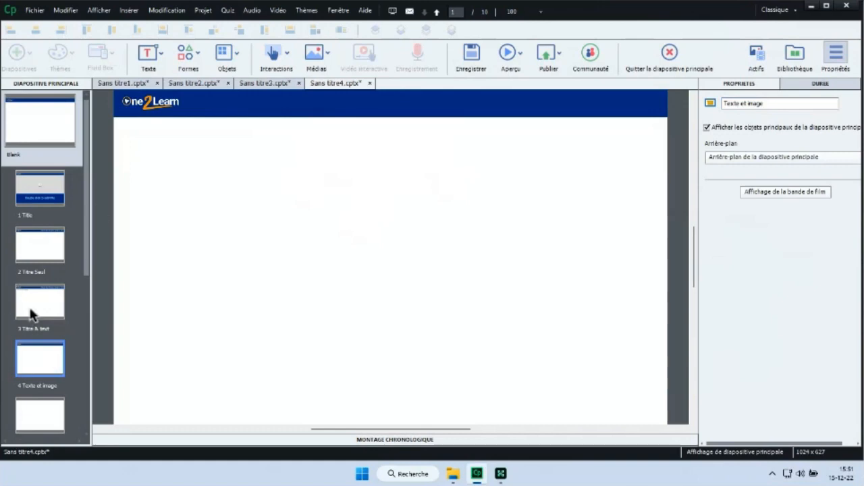
Insert a title placeholder on the Texte et image master slide.
left_click(129, 12)
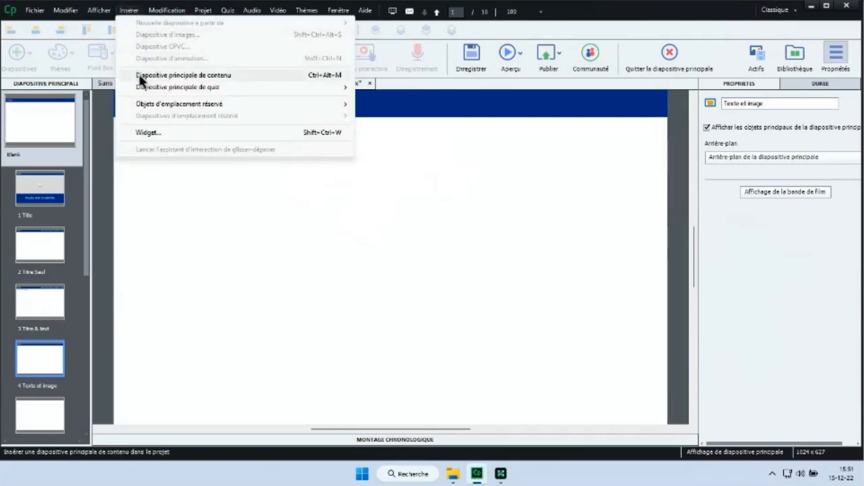
left_click(59, 365)
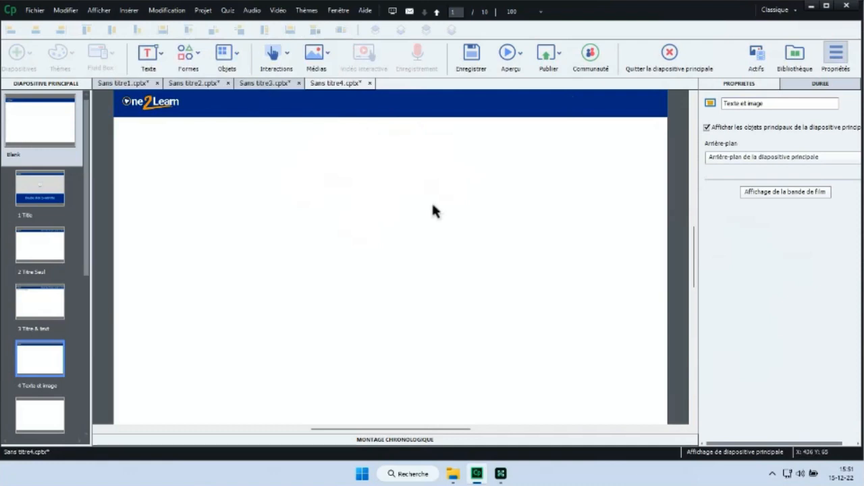
scroll(441, 214, "up", 1)
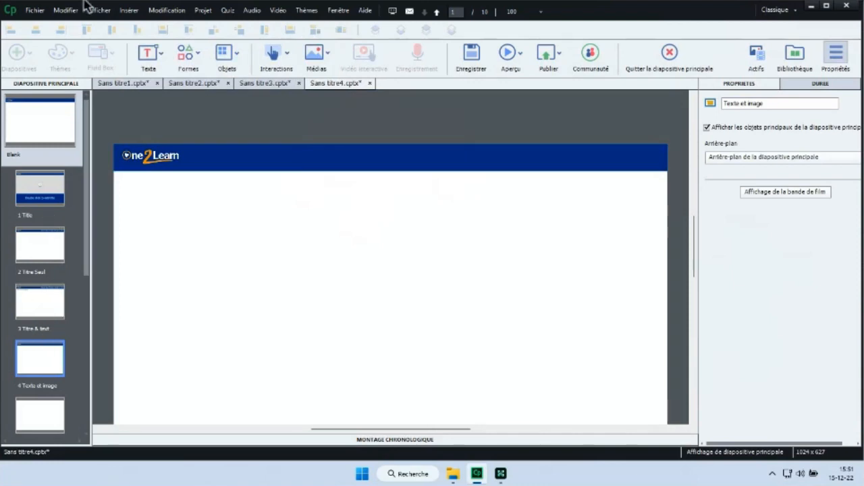
left_click(128, 10)
mouse_move(291, 104)
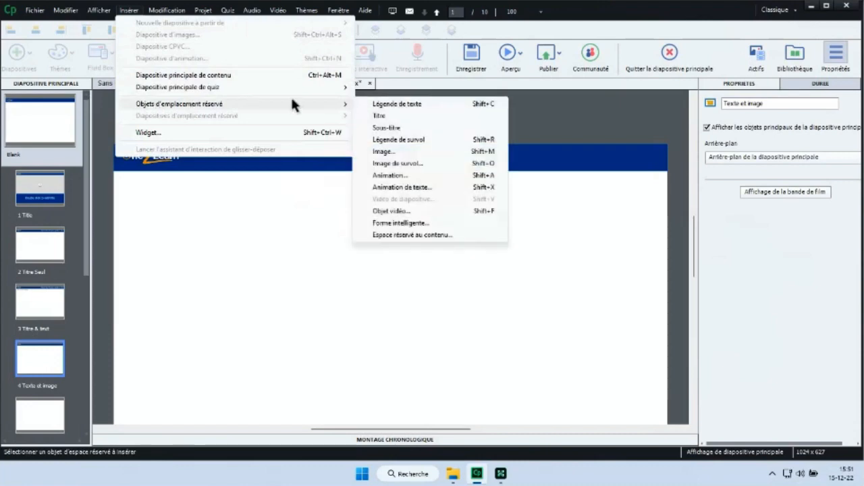
left_click(395, 116)
Move the title placeholder into the blue header band and resize it to about 700 × 47.
left_click_drag(428, 324, 666, 177)
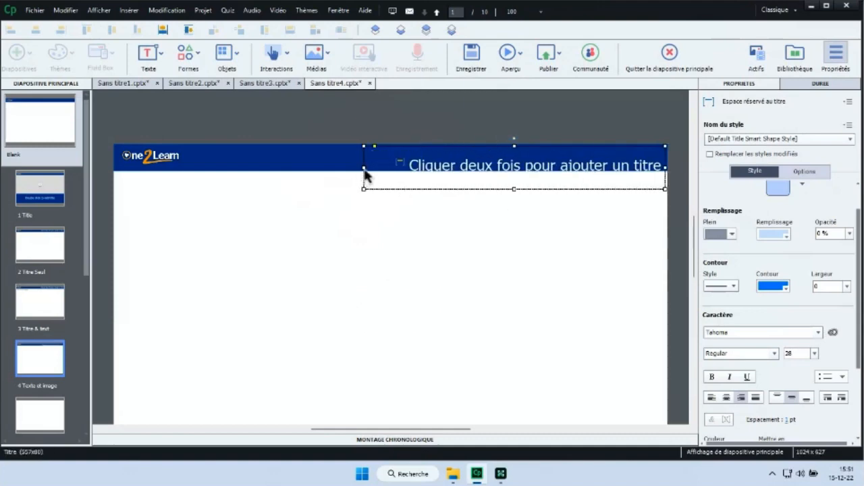
left_click_drag(363, 171, 289, 173)
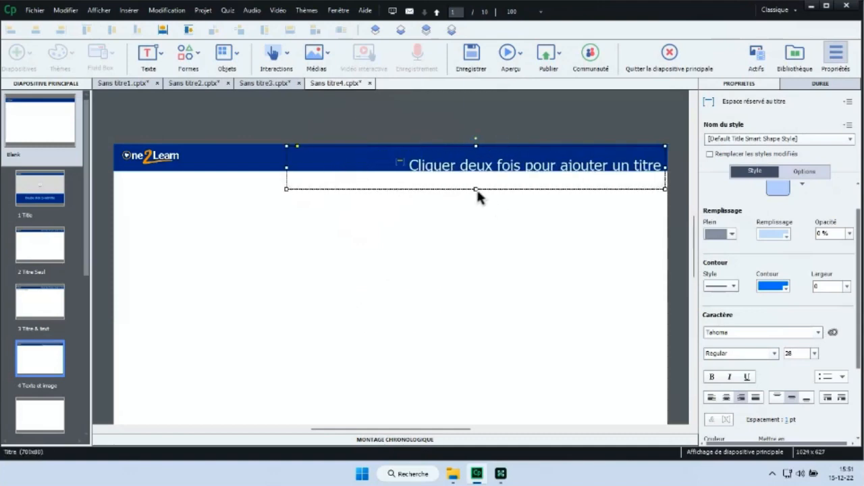
left_click_drag(477, 190, 472, 172)
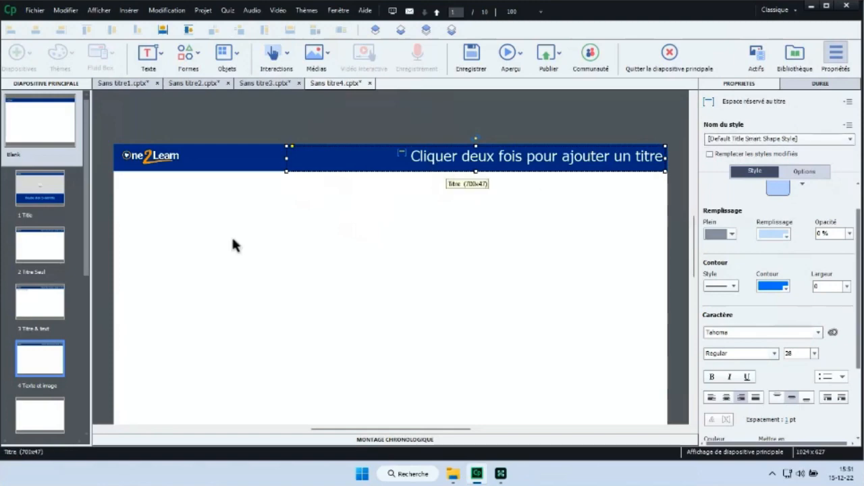
Apply the Titre & text slide's title placeholder size and position to all items of the same style, and check it on Texte et image.
left_click(42, 304)
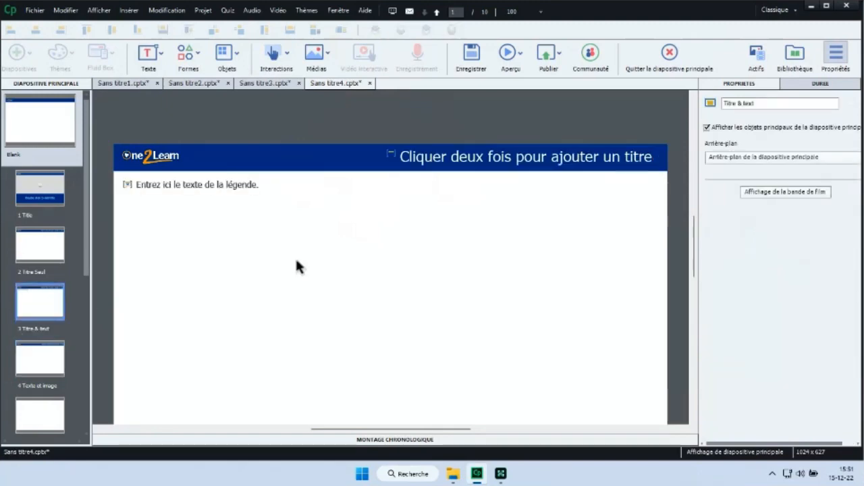
left_click(465, 166)
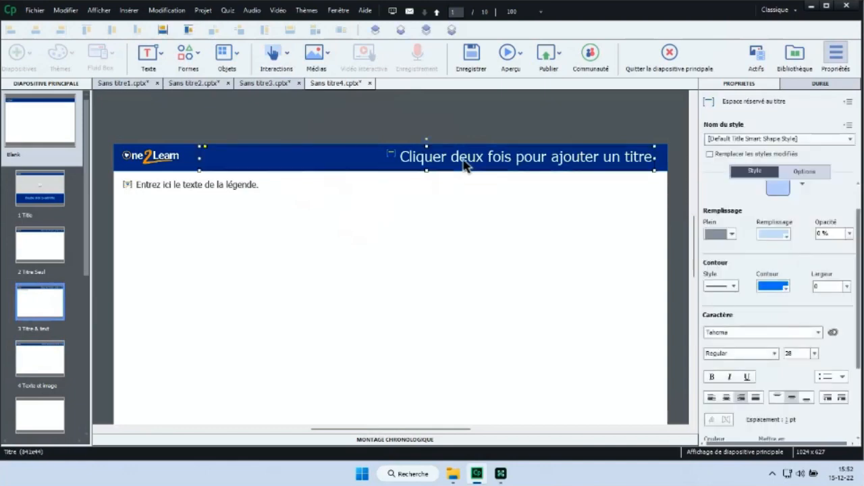
left_click(803, 173)
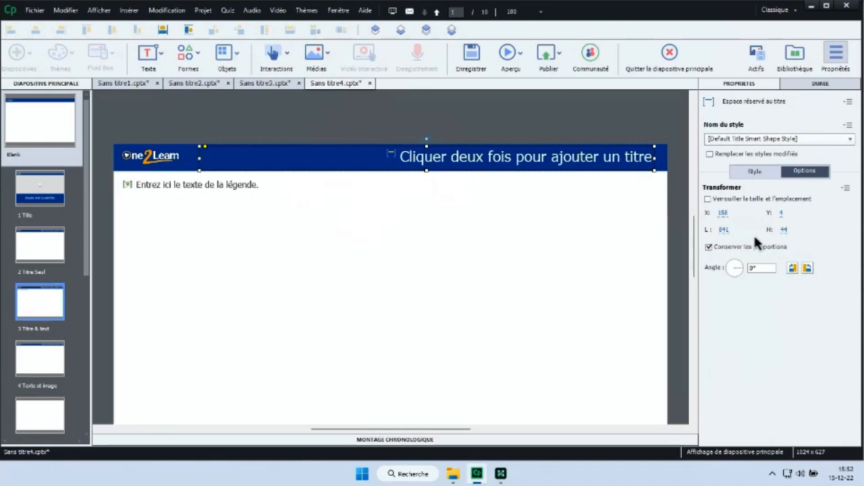
left_click(845, 189)
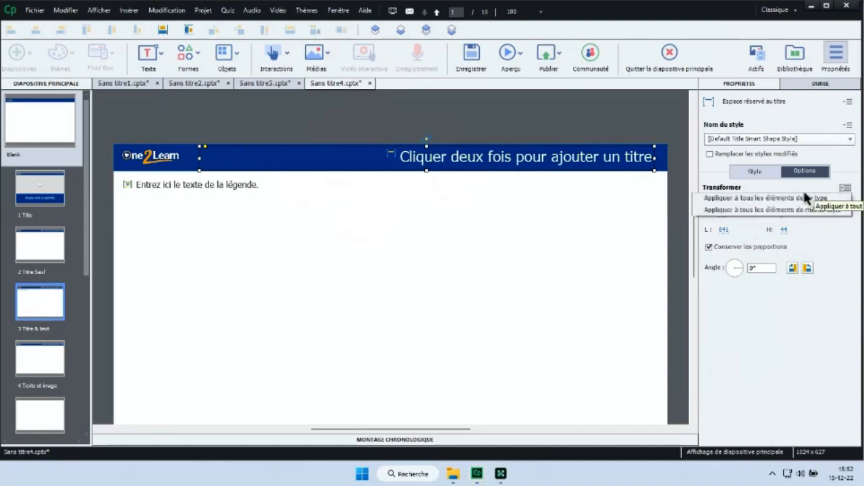
left_click(753, 210)
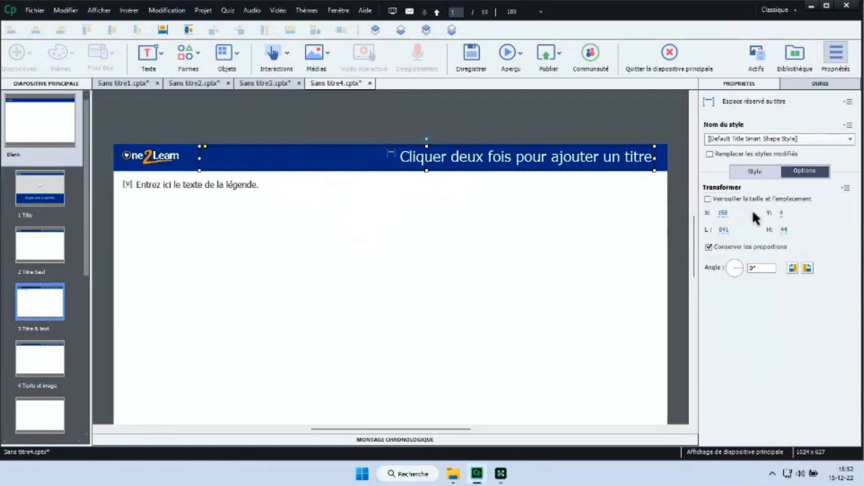
left_click(39, 363)
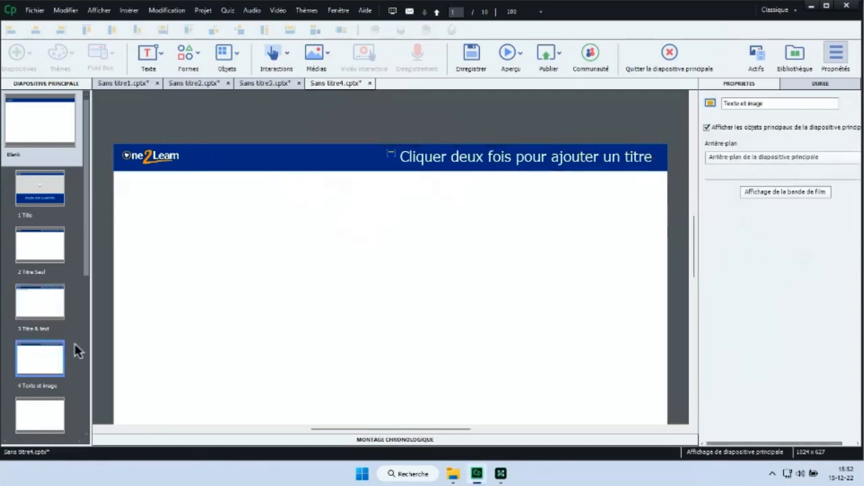
left_click(263, 169)
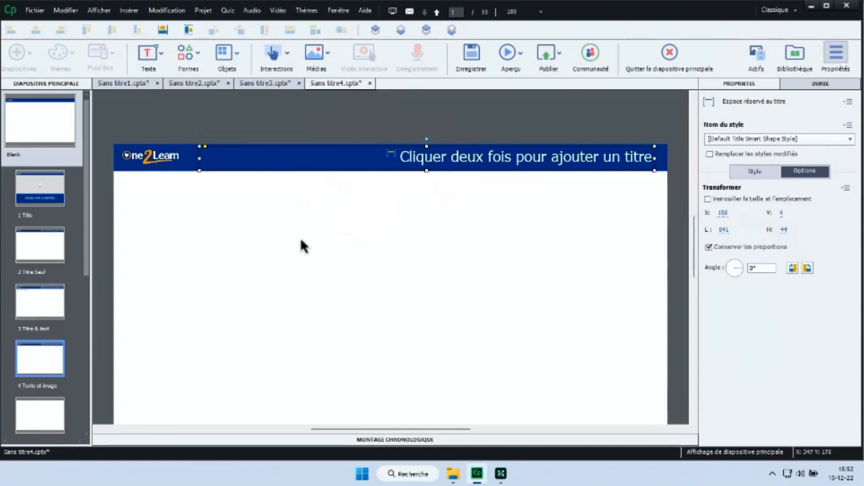
Insert an image placeholder on the Texte et image slide and place it directly beneath the header band at about X 492, Y 48.
scroll(299, 236, "down", 1)
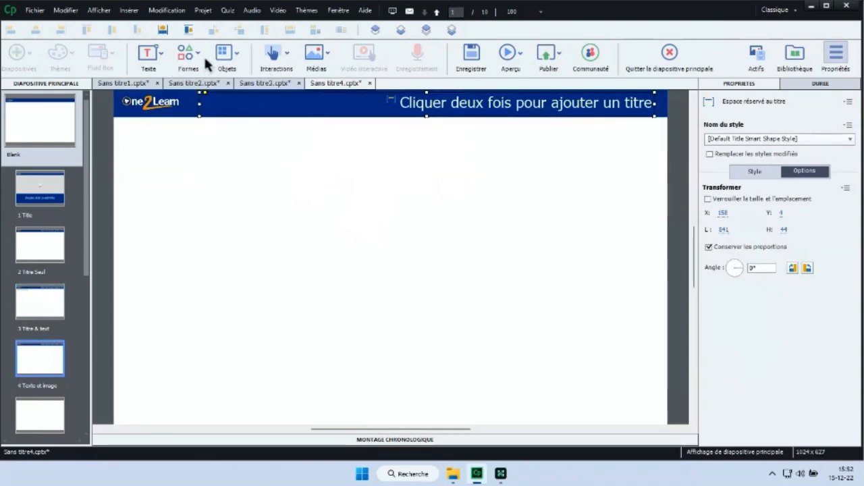
left_click(131, 11)
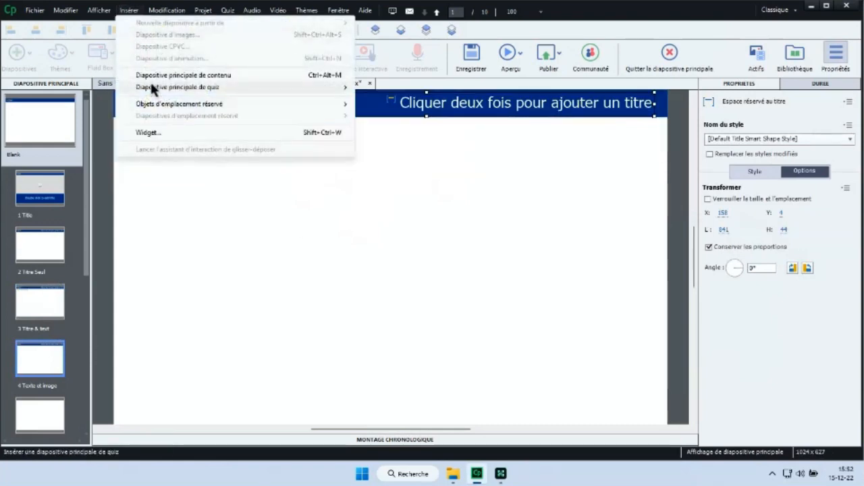
mouse_move(331, 107)
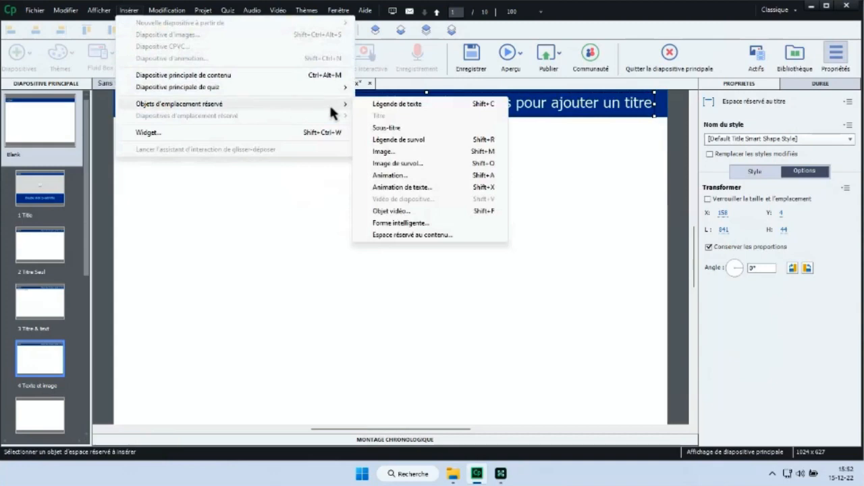
left_click(383, 153)
left_click_drag(405, 283, 398, 136)
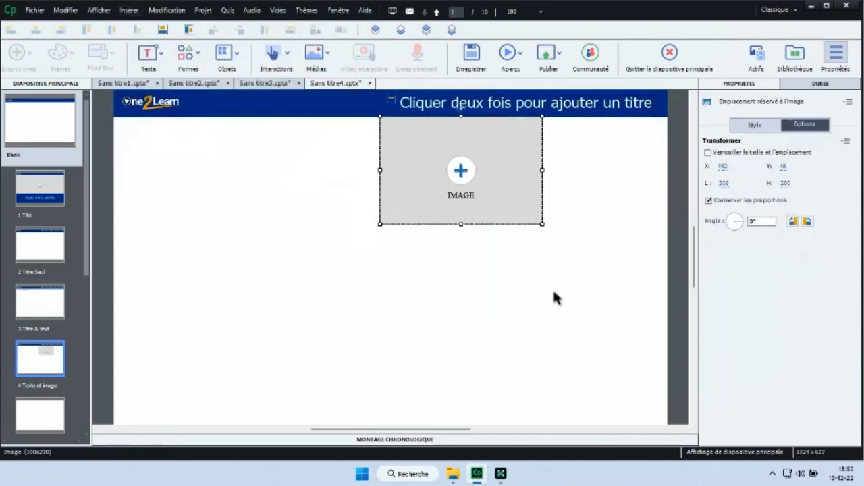
Resize the image placeholder to about 510 × 578 so it fills the right half of the slide below the header.
left_click_drag(553, 292, 610, 380)
scroll(601, 358, "down", 2)
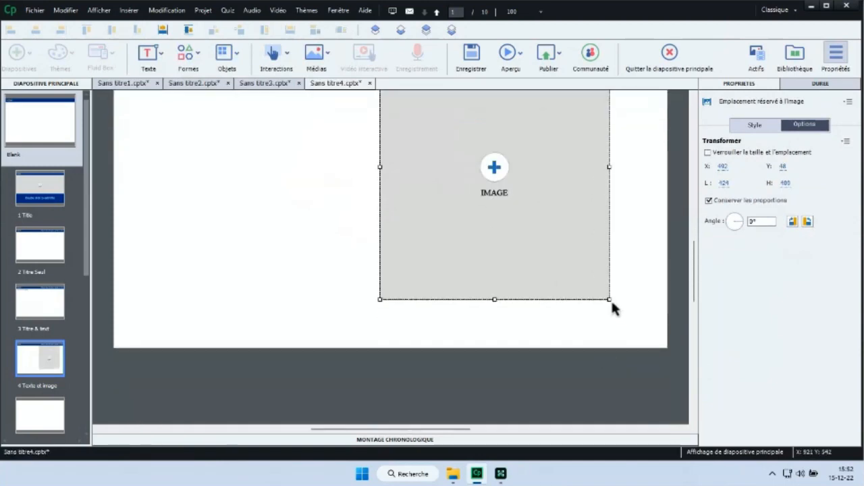
left_click_drag(610, 299, 670, 351)
scroll(465, 228, "up", 3)
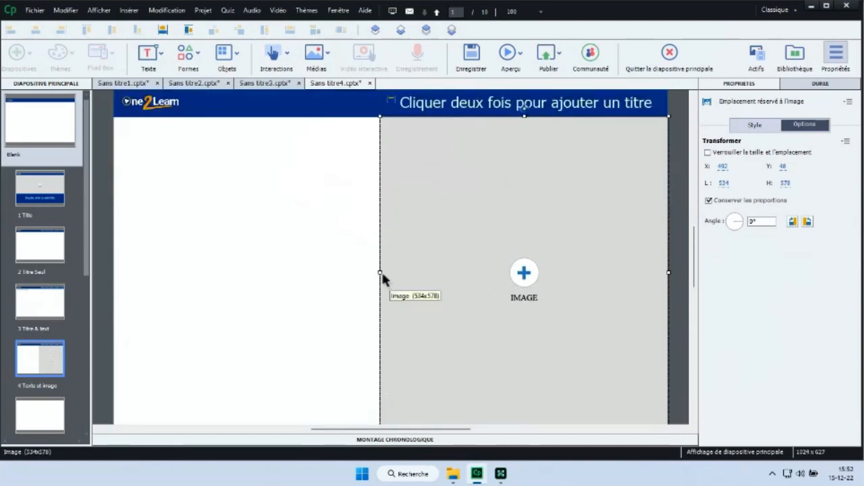
left_click_drag(382, 274, 394, 274)
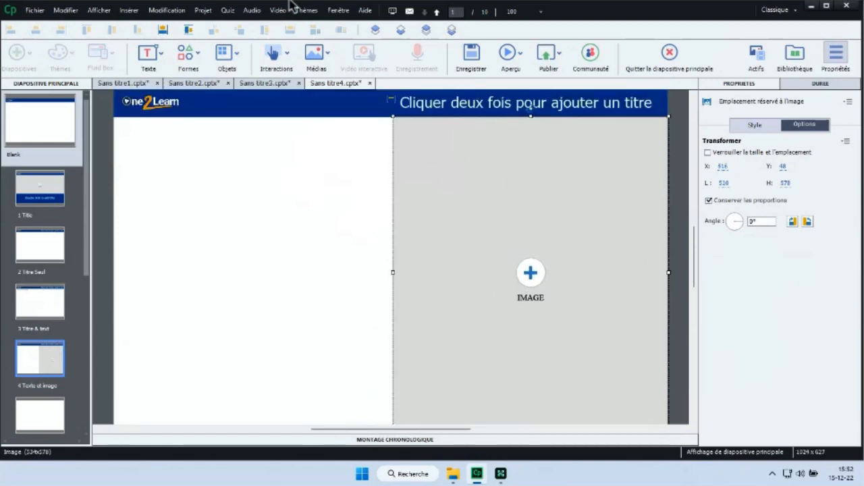
Insert a text caption placeholder on the Texte et image slide.
left_click(128, 10)
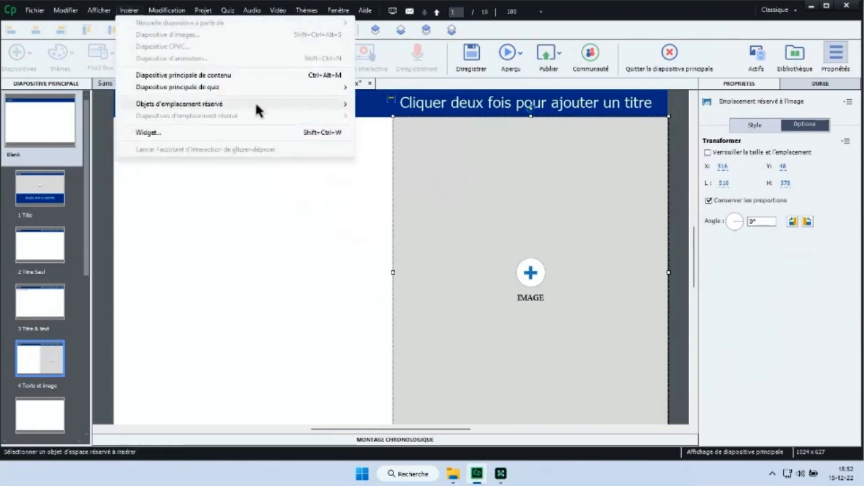
mouse_move(286, 106)
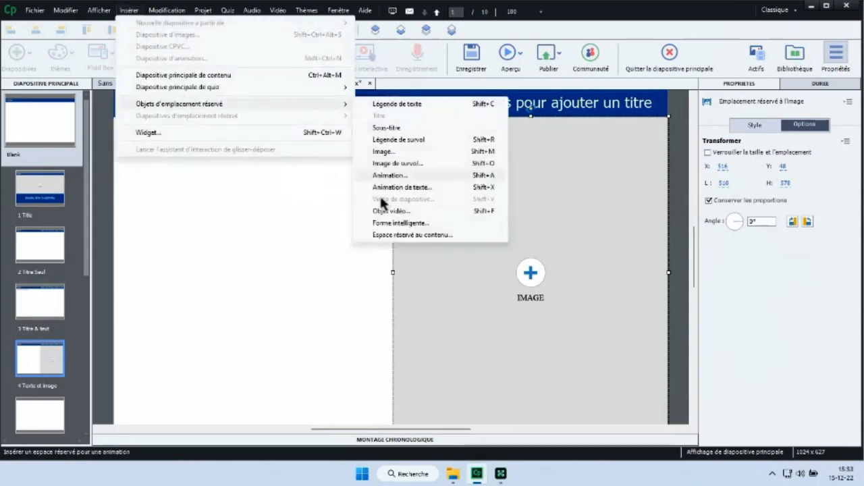
left_click(397, 104)
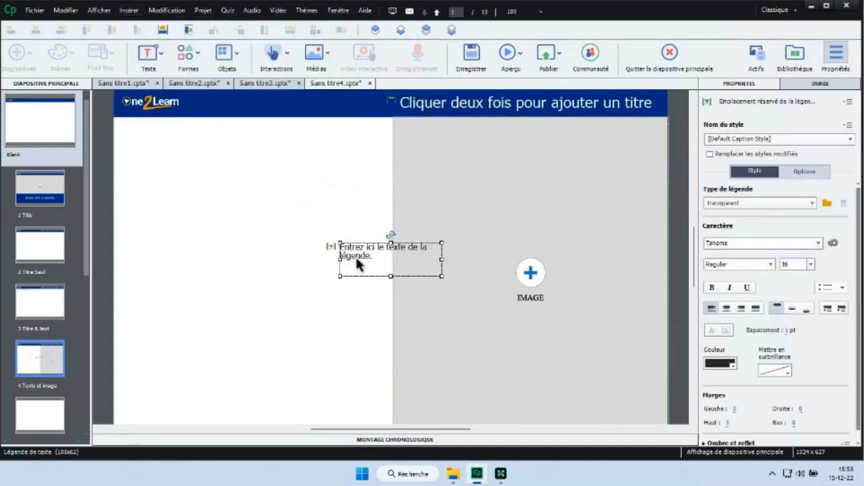